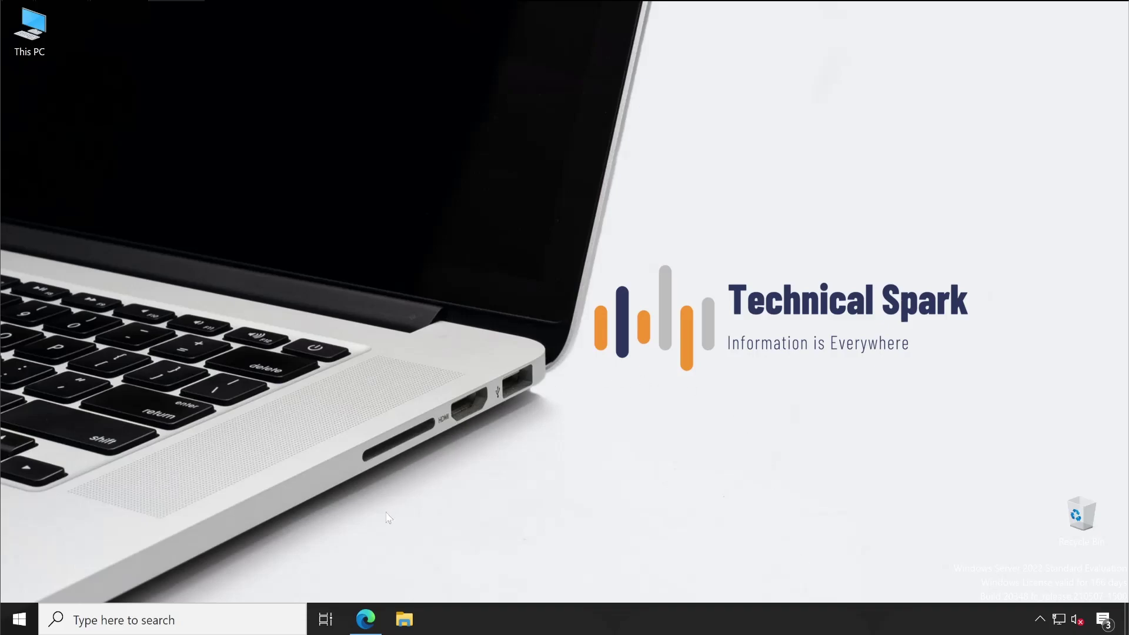
# Restore the Edge window showing the Backup Exec 22.2 Administrator's Guide preinstallation checklist
pyautogui.click(365, 619)
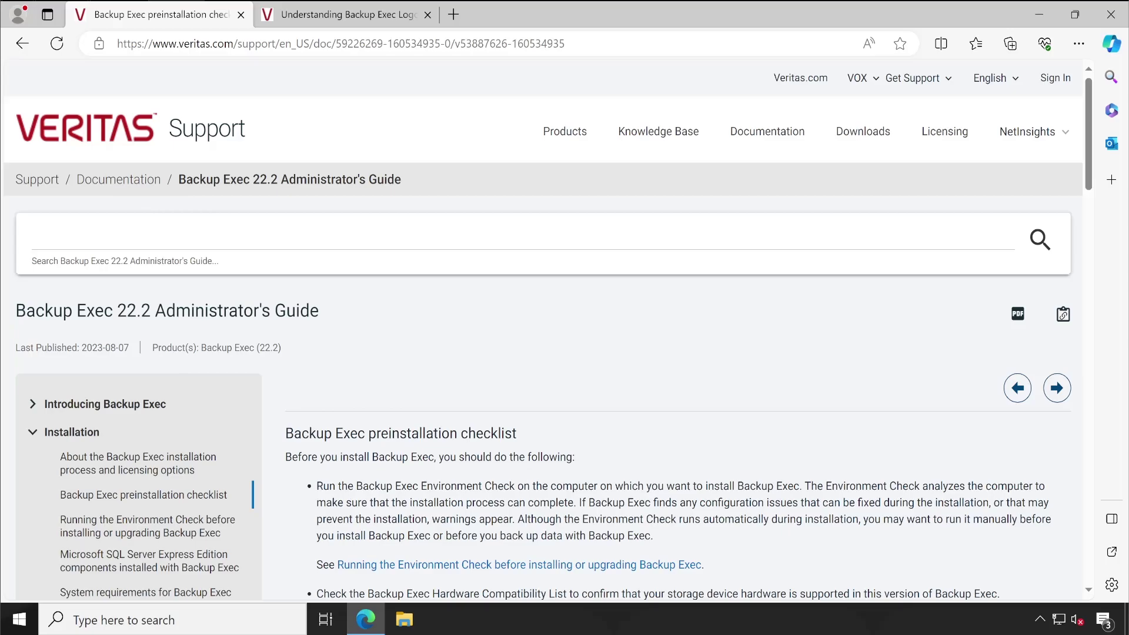
# Read through the preinstallation checklist, then switch to the Understanding Backup Exec Logon article tab
pyautogui.scroll(-3, 541, 400)
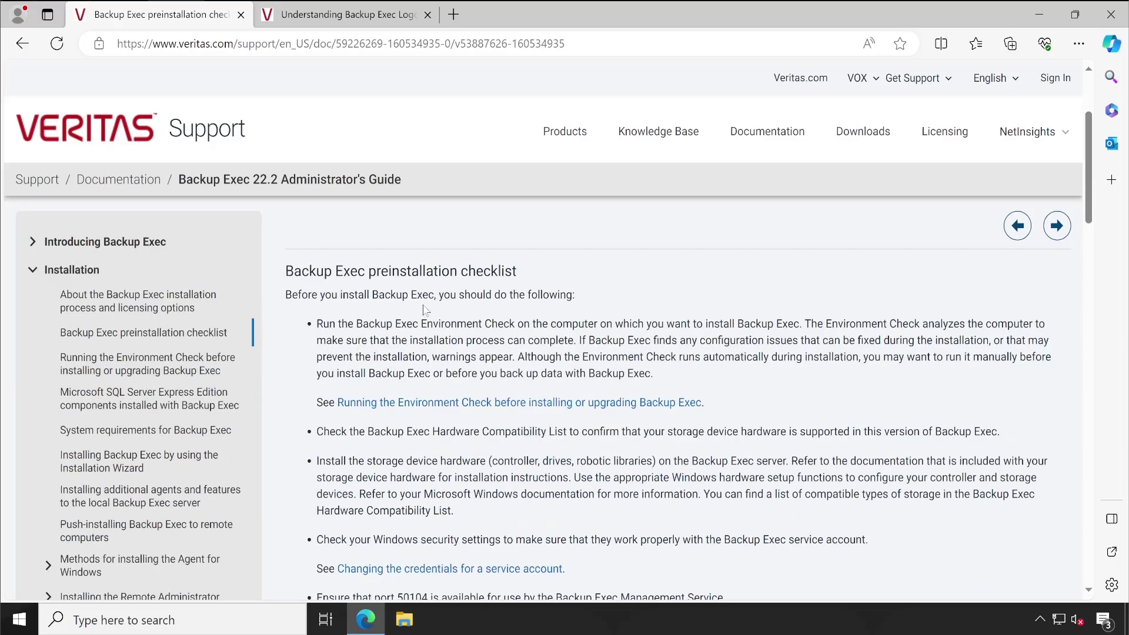
pyautogui.scroll(-3, 571, 410)
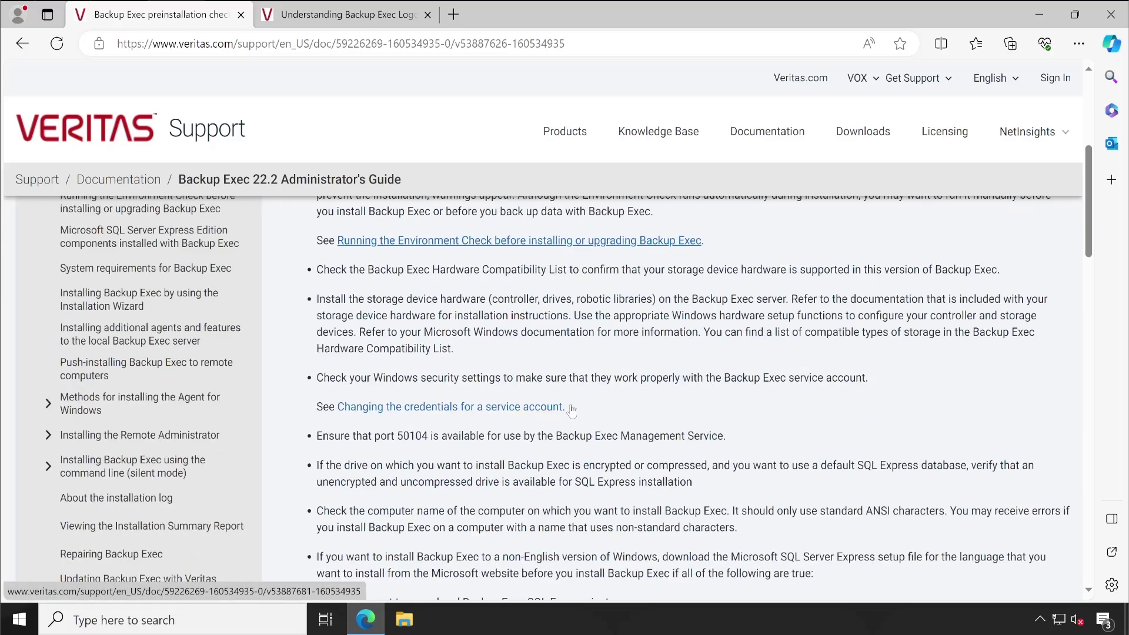
pyautogui.scroll(-2, 571, 409)
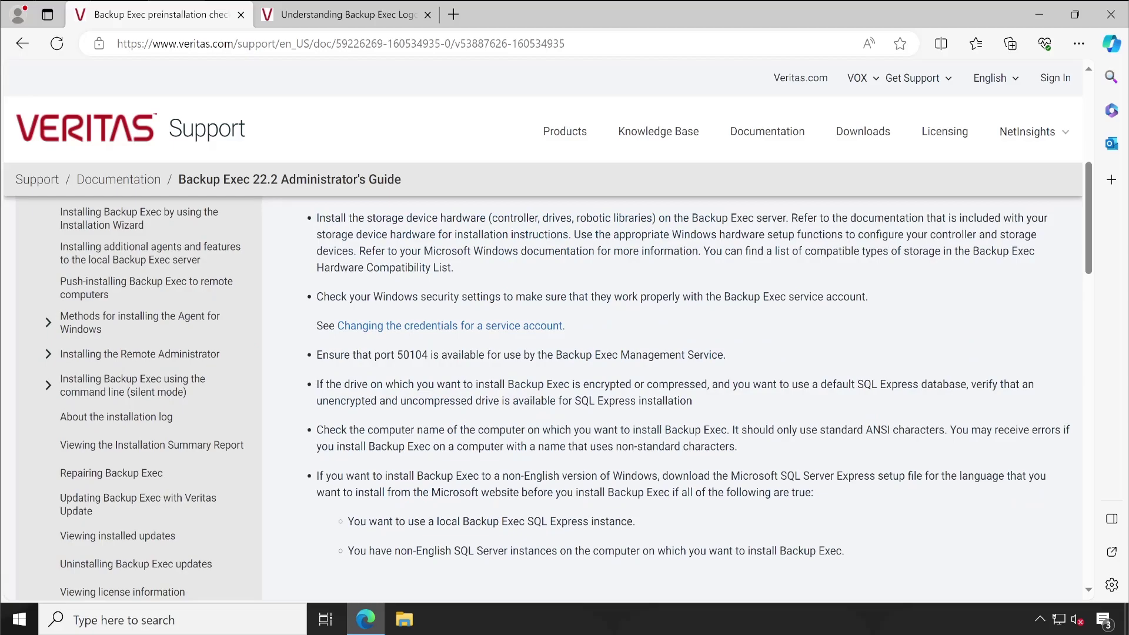
pyautogui.scroll(6, 510, 488)
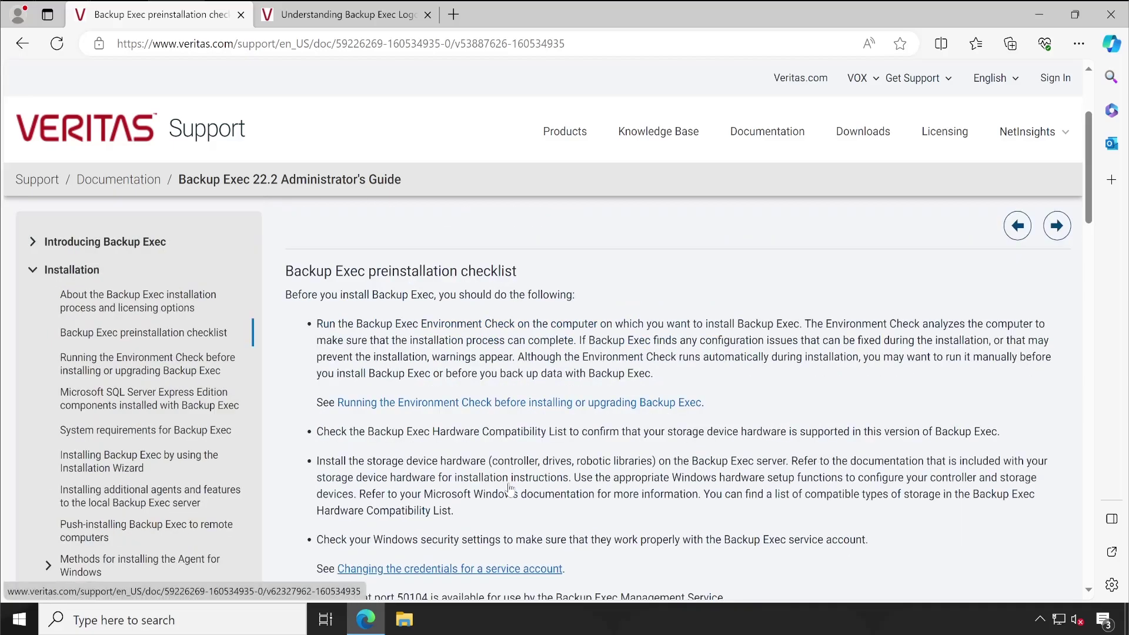
pyautogui.scroll(-2, 46, 224)
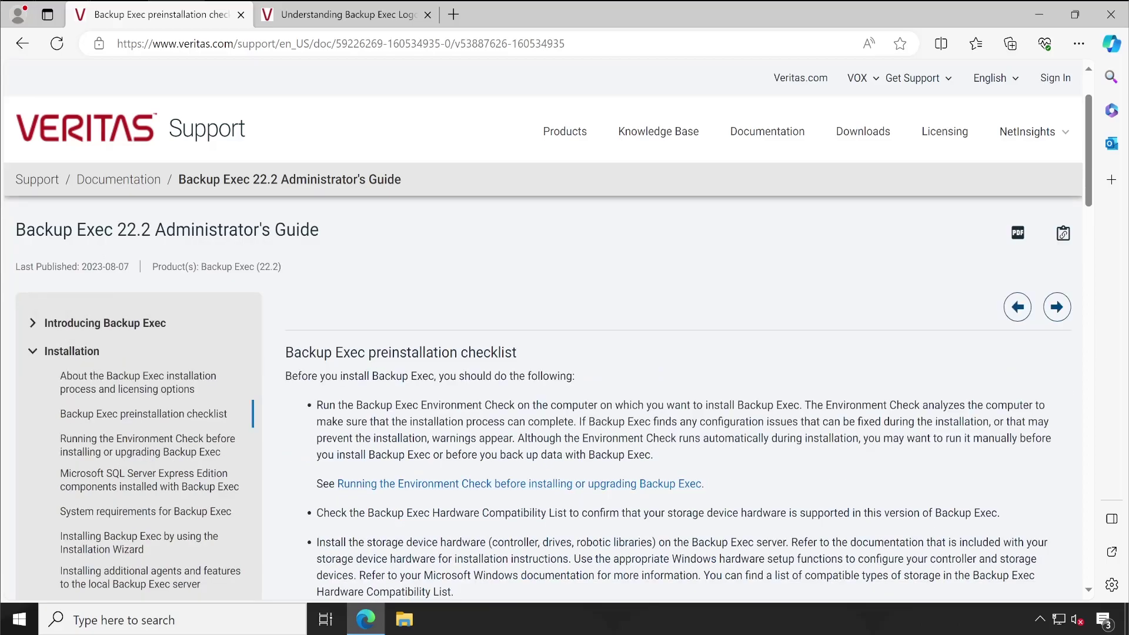
pyautogui.moveTo(24, 230); pyautogui.dragTo(320, 231)
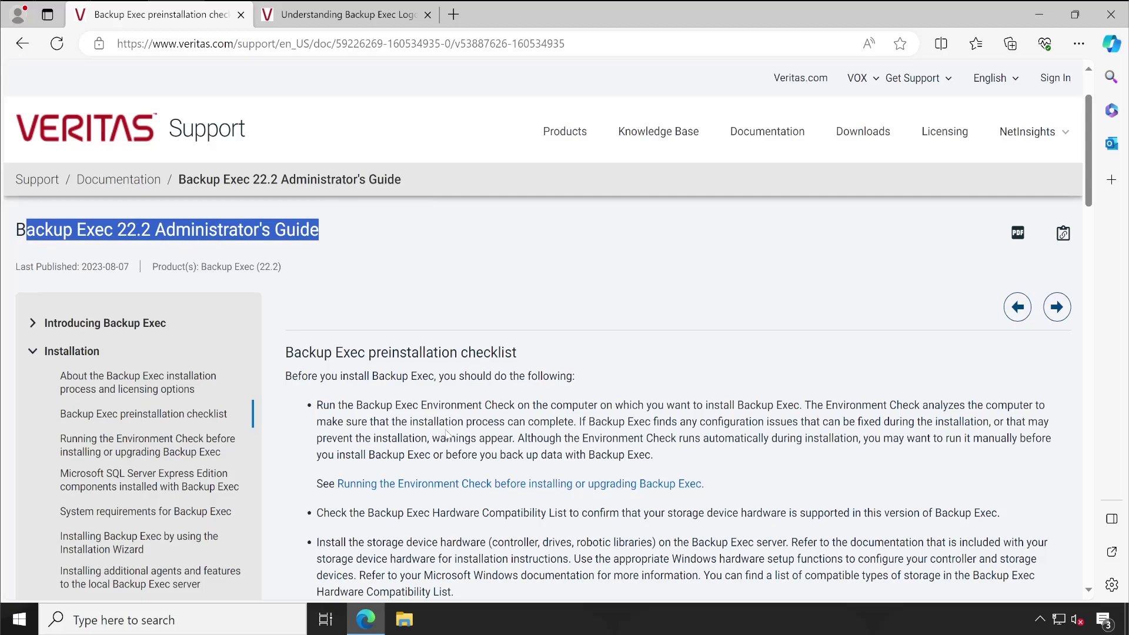
pyautogui.click(353, 242)
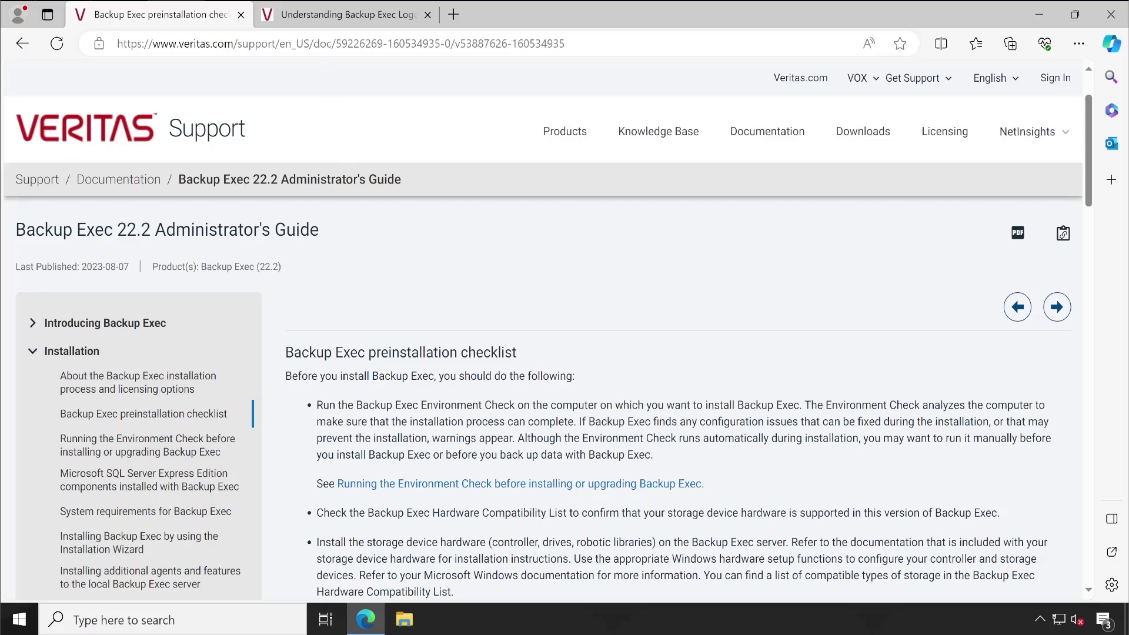
pyautogui.click(329, 14)
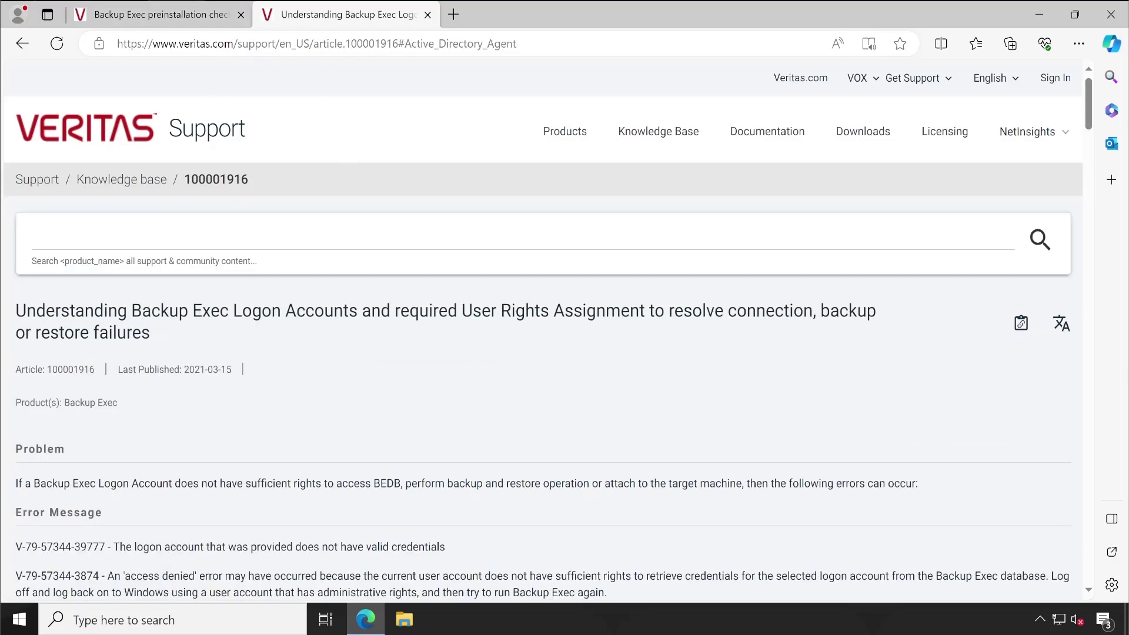
# Highlight the knowledge base article number 100001916 in the address bar and on the page
pyautogui.moveTo(346, 44); pyautogui.dragTo(399, 44)
pyautogui.click(406, 428)
pyautogui.scroll(-3, 406, 428)
pyautogui.scroll(-2, 405, 428)
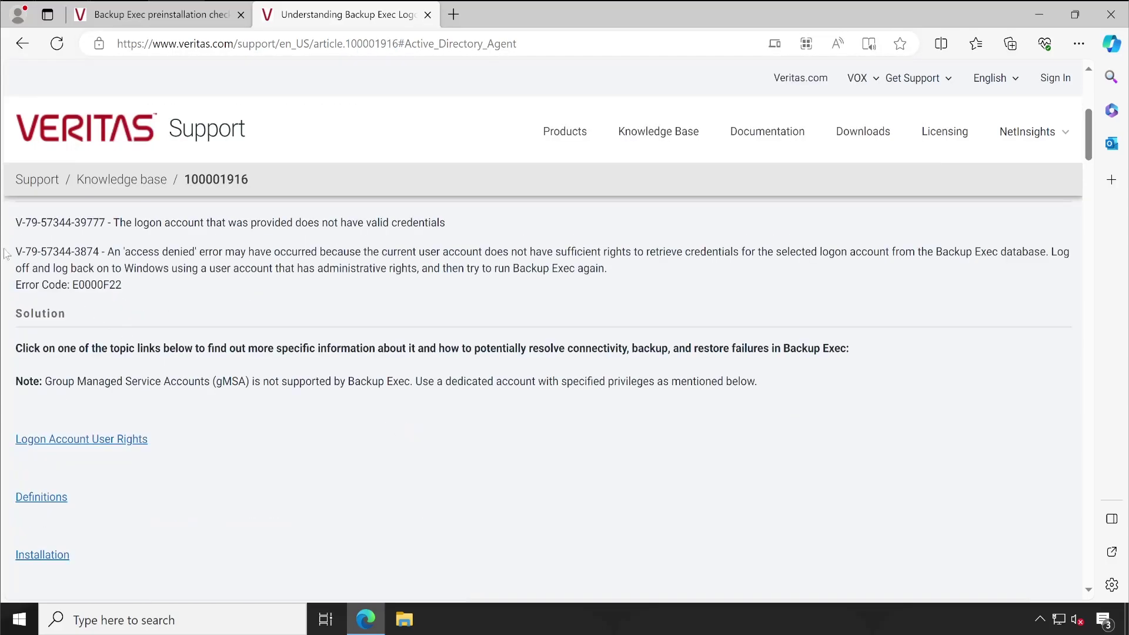
pyautogui.moveTo(30, 222); pyautogui.dragTo(93, 223)
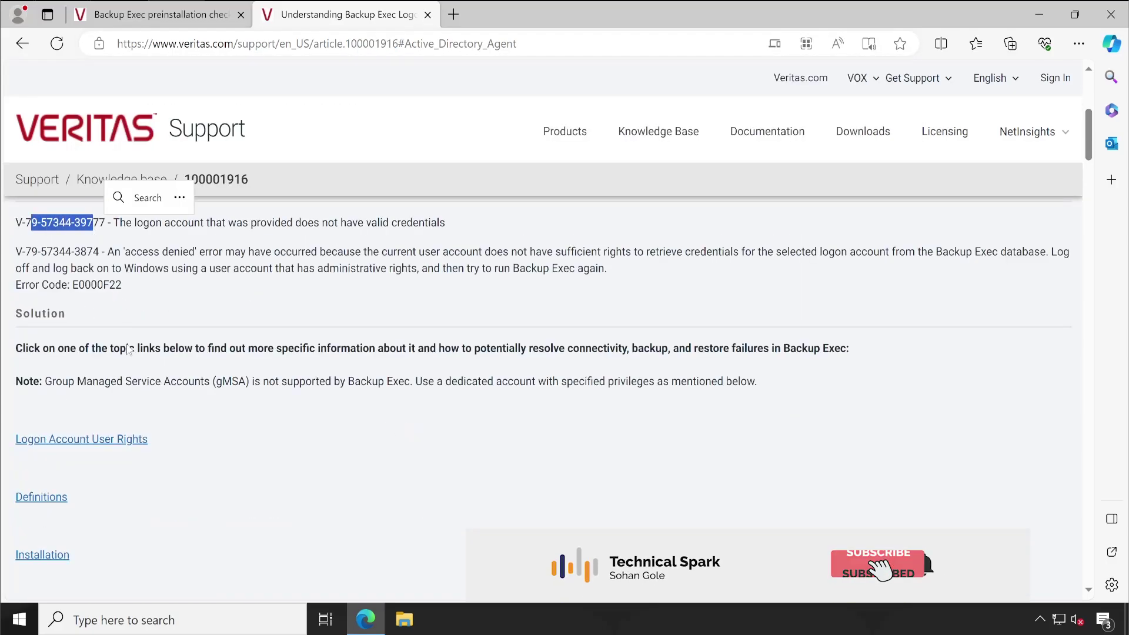
pyautogui.scroll(-2, 130, 350)
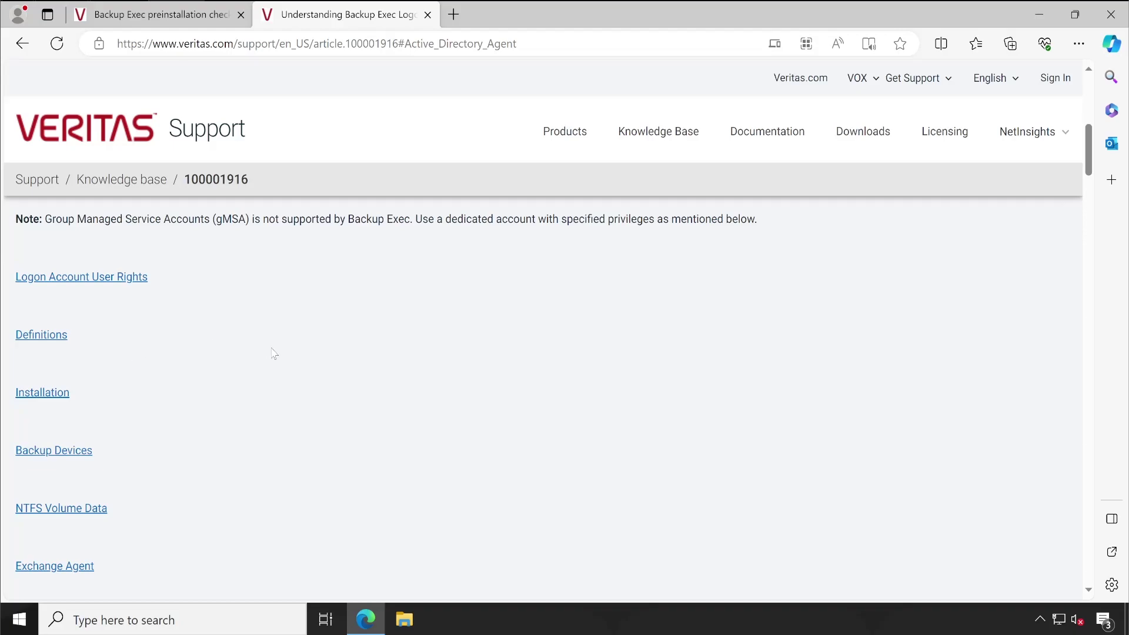
pyautogui.doubleClick(294, 186)
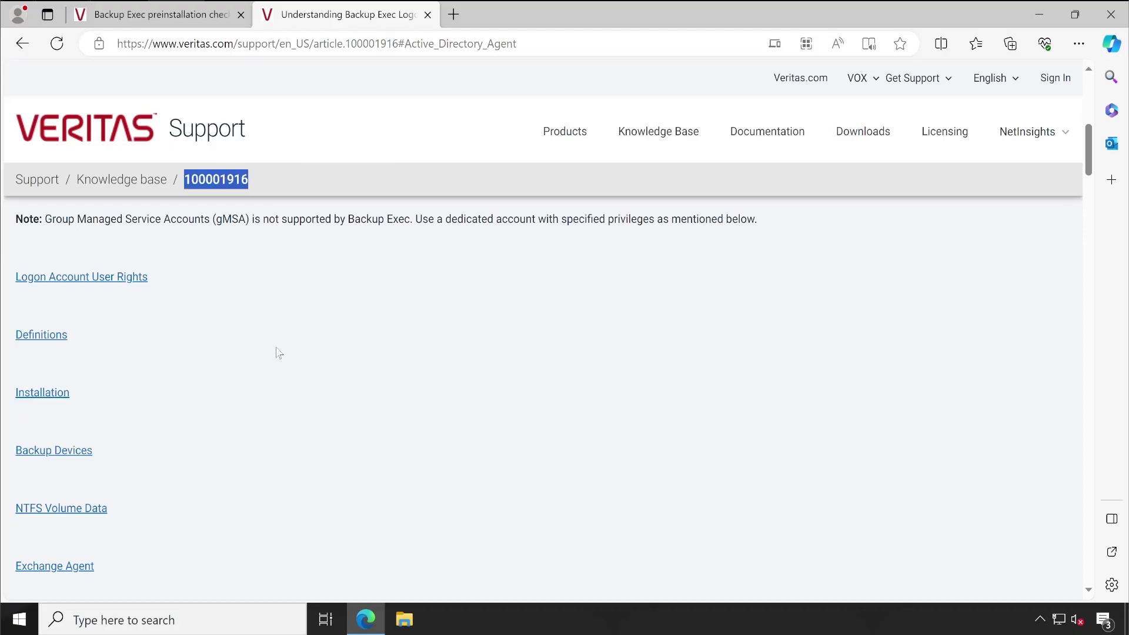
# Scroll down the article and highlight the Domain Admins group requirement
pyautogui.scroll(-15, 277, 353)
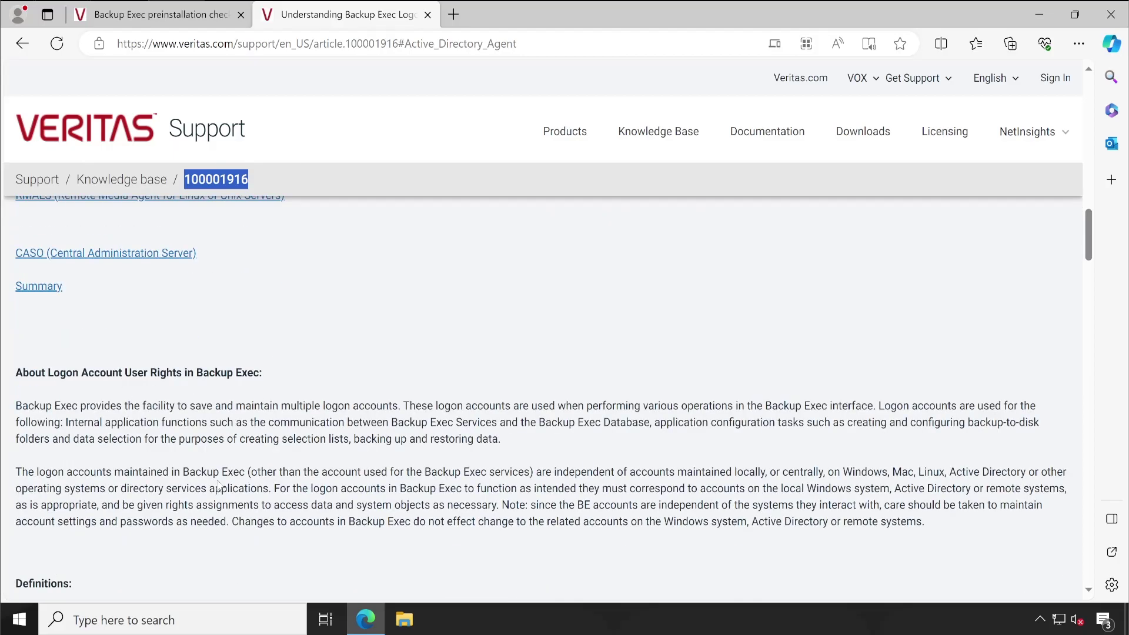
pyautogui.scroll(-3, 218, 484)
pyautogui.scroll(-3, 76, 393)
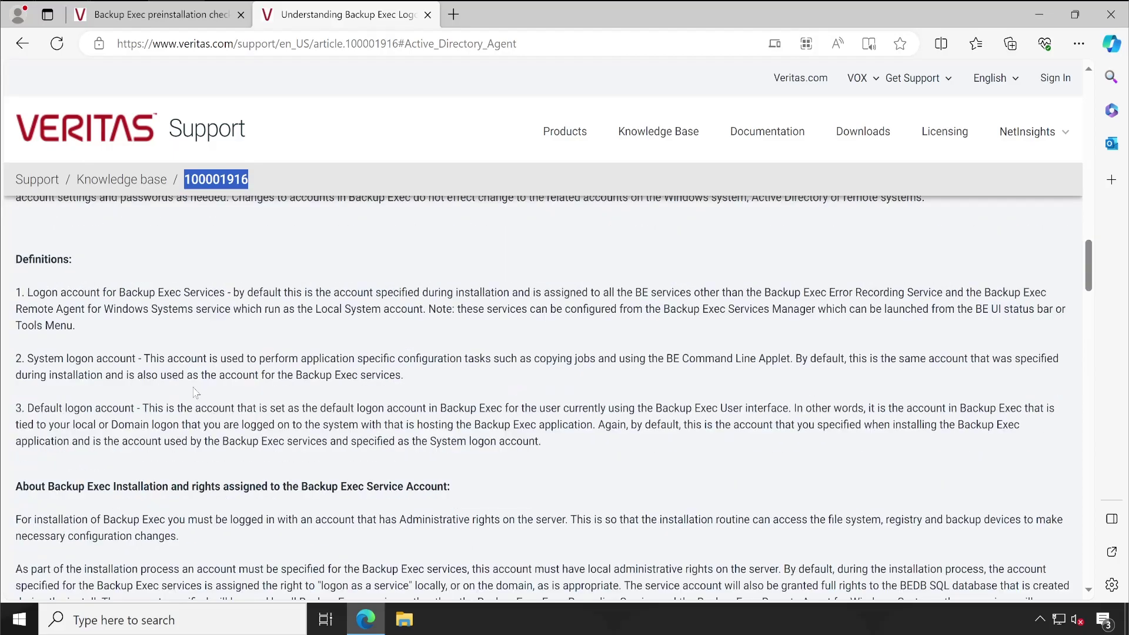
pyautogui.scroll(-15, 196, 393)
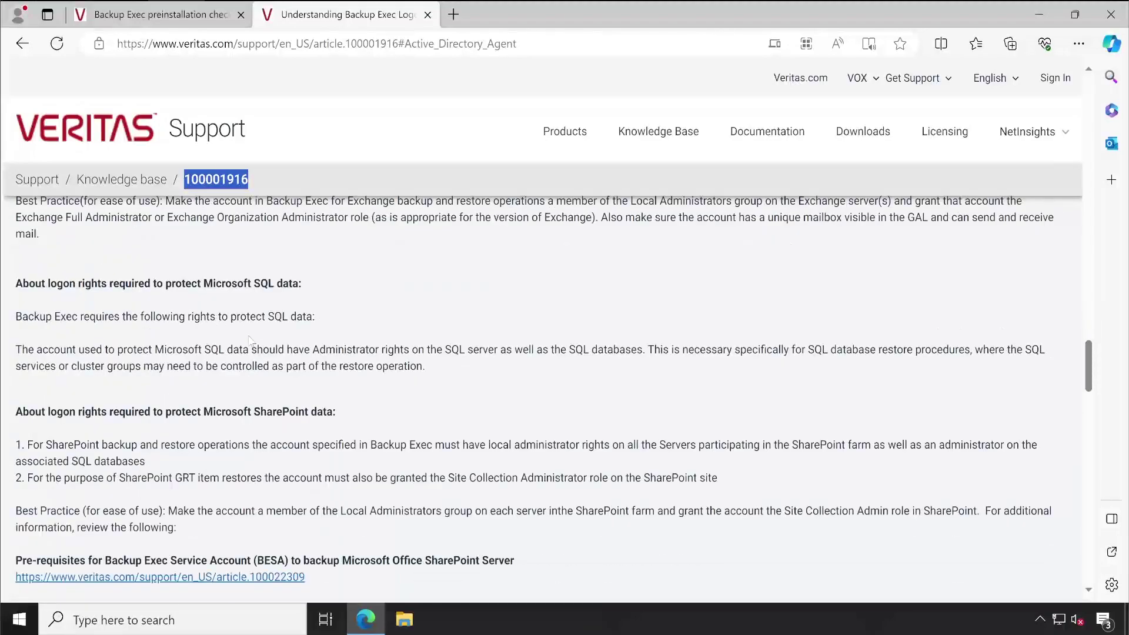
pyautogui.scroll(-3, 250, 340)
pyautogui.moveTo(261, 460); pyautogui.dragTo(16, 442)
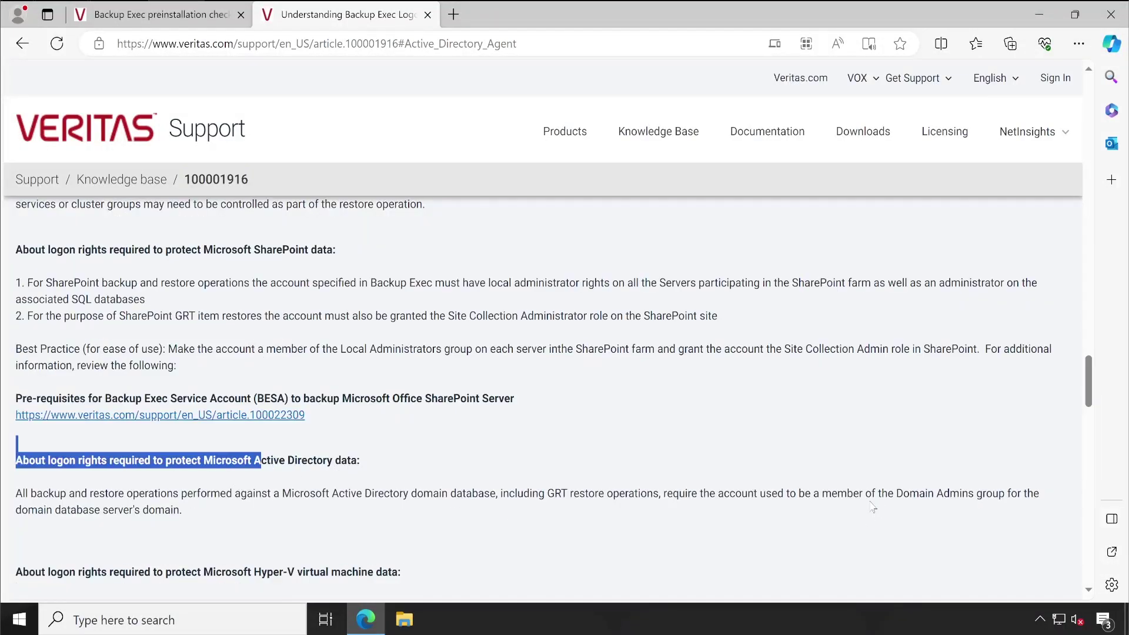
pyautogui.moveTo(896, 493); pyautogui.dragTo(975, 494)
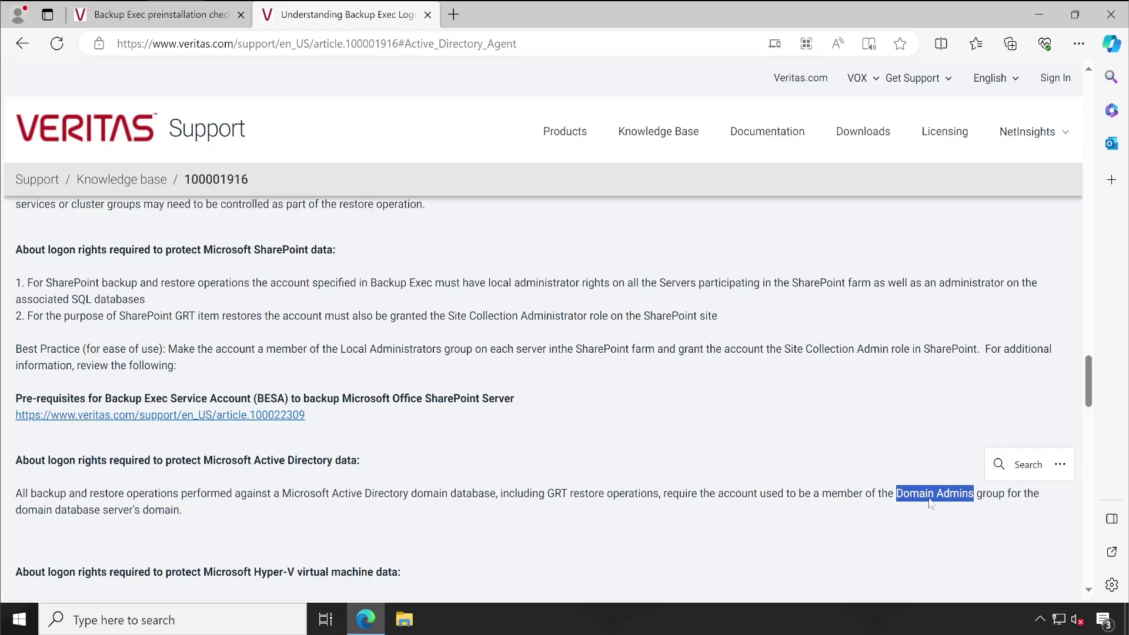
pyautogui.click(435, 455)
# Skim the rest of the article, then minimize the browser to show the Excel workbook
pyautogui.scroll(-2, 404, 371)
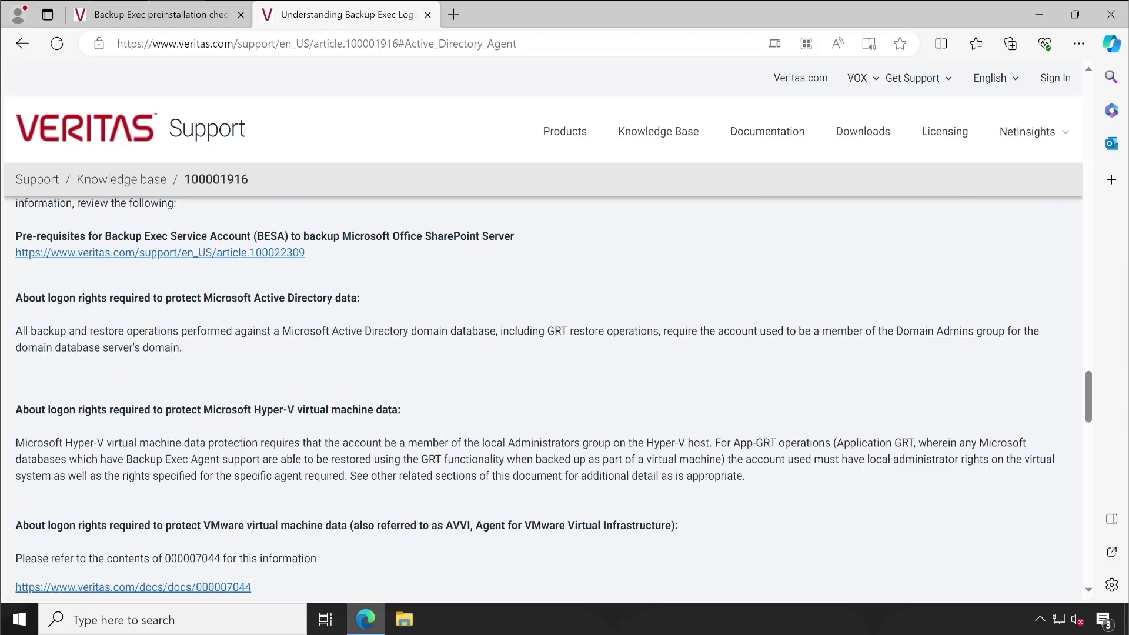
pyautogui.scroll(-5, 239, 498)
pyautogui.scroll(-15, 252, 371)
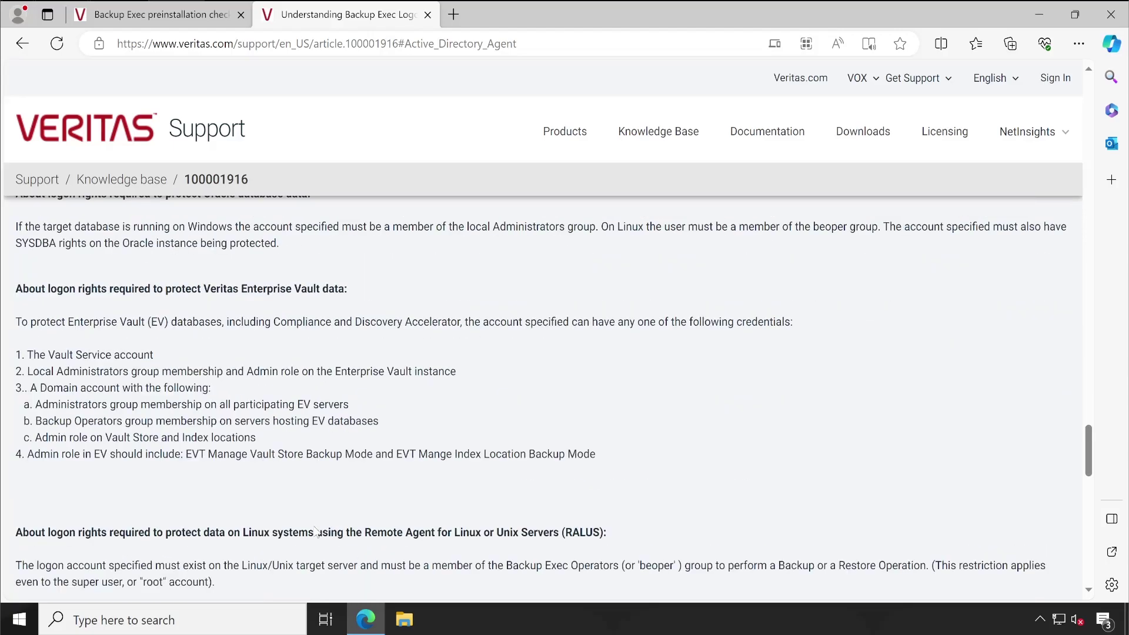
pyautogui.scroll(-5, 317, 532)
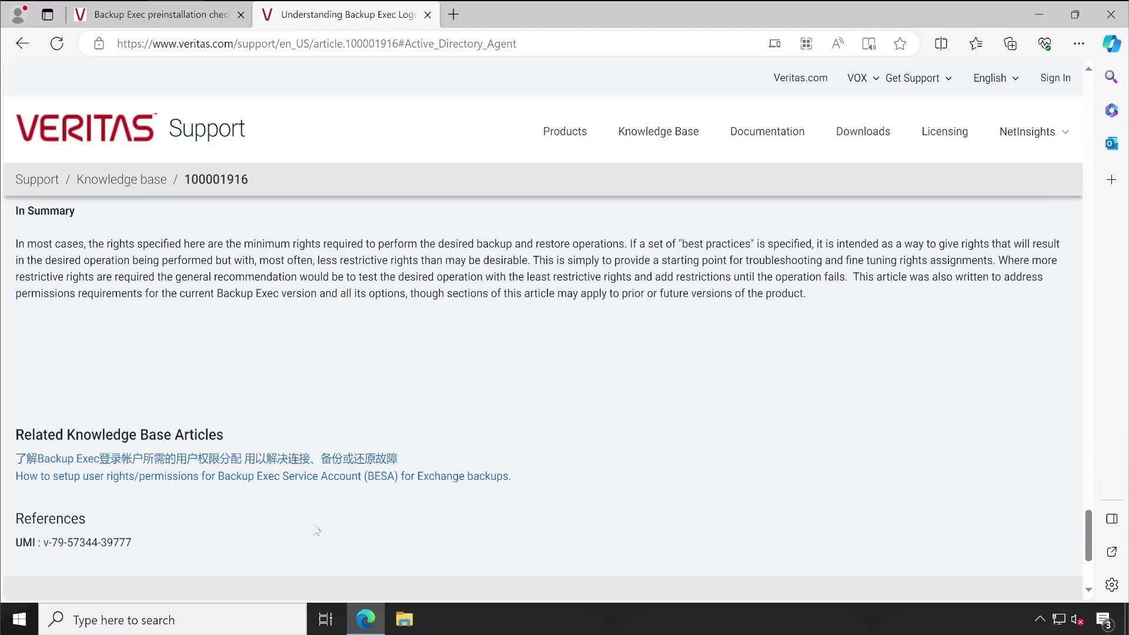
pyautogui.scroll(8, 317, 521)
pyautogui.scroll(20, 317, 522)
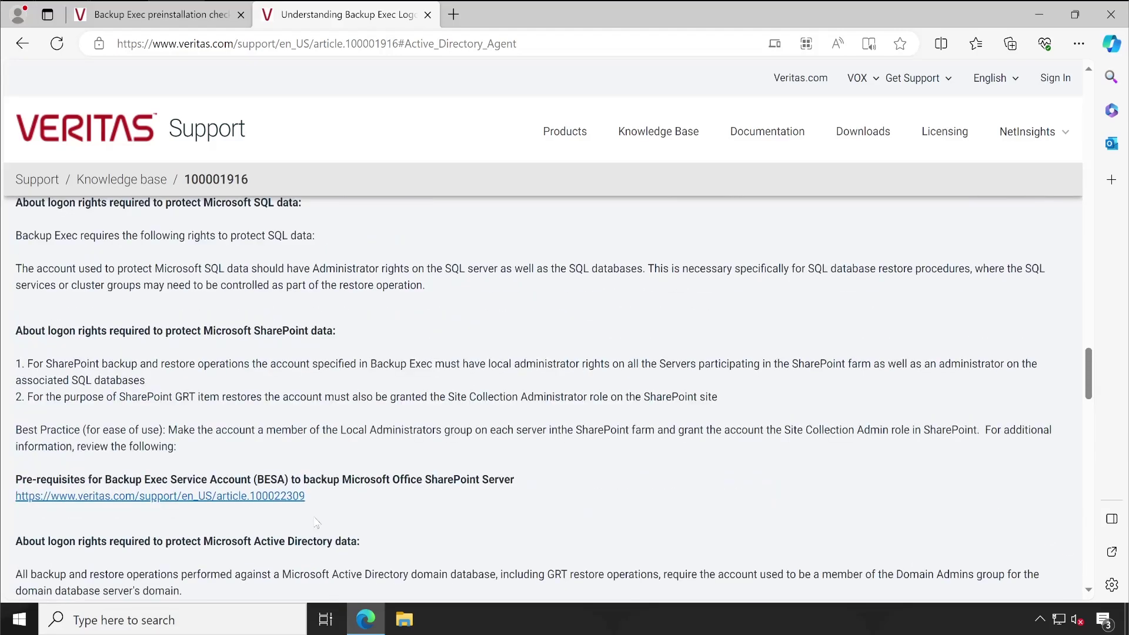
pyautogui.scroll(10, 316, 522)
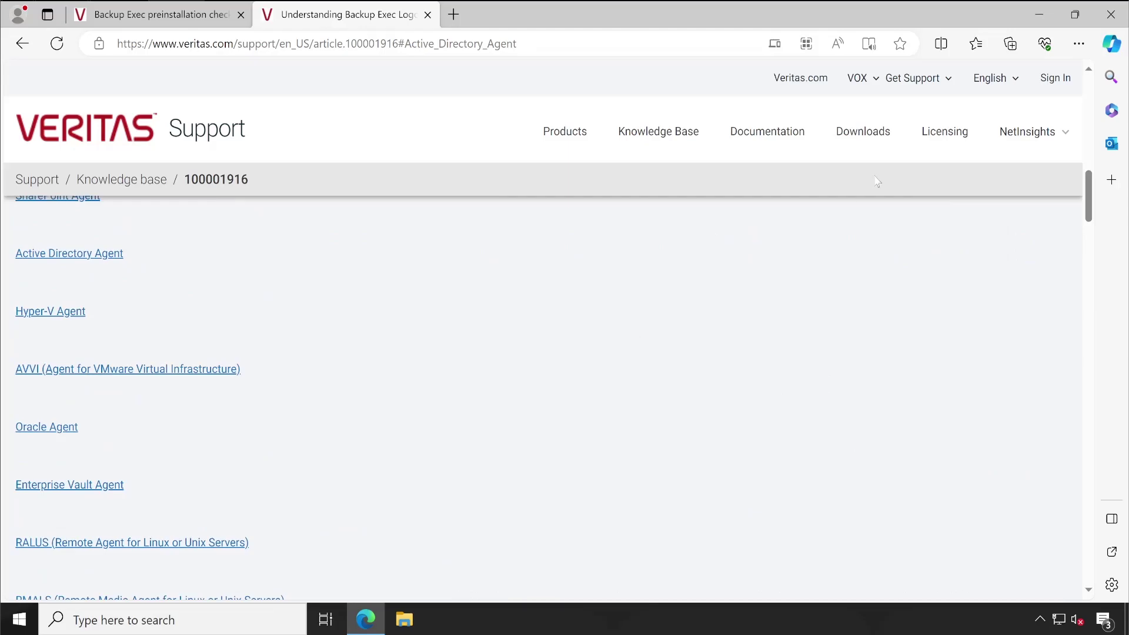
pyautogui.click(1041, 15)
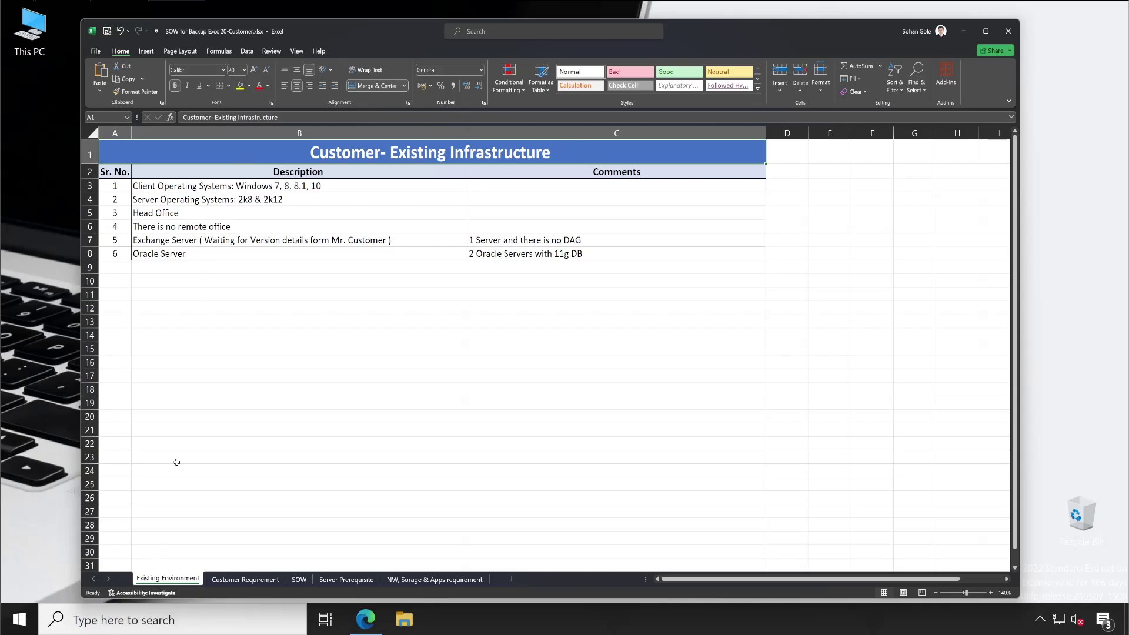
# Review the existing infrastructure entries in B3:B8, then go to the Customer Requirement sheet
pyautogui.click(150, 186)
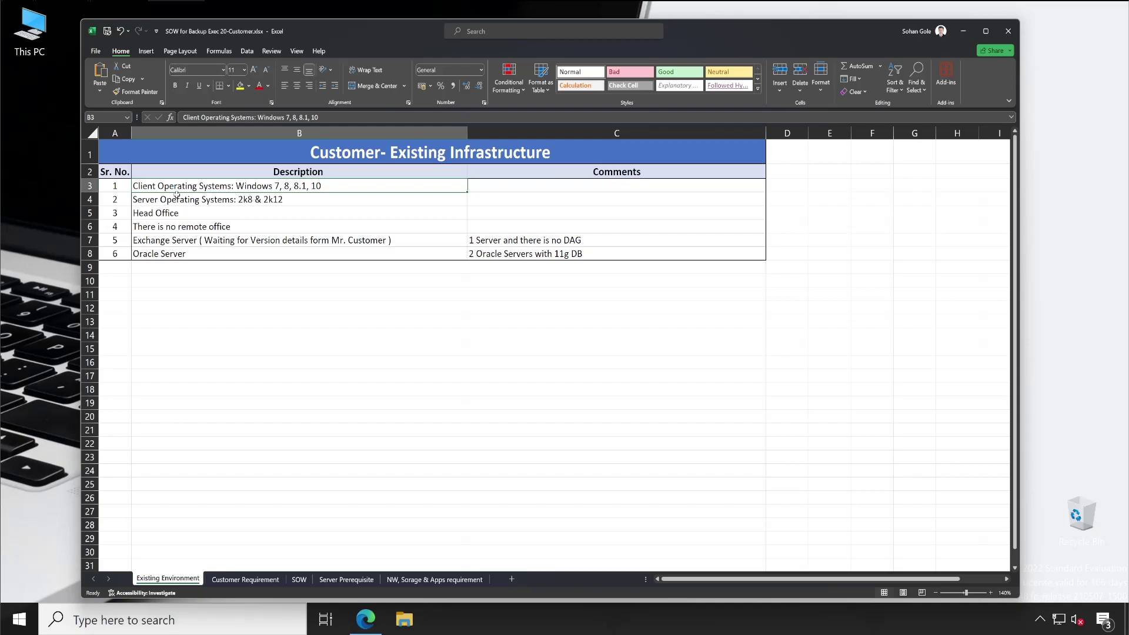
pyautogui.click(207, 202)
pyautogui.click(212, 213)
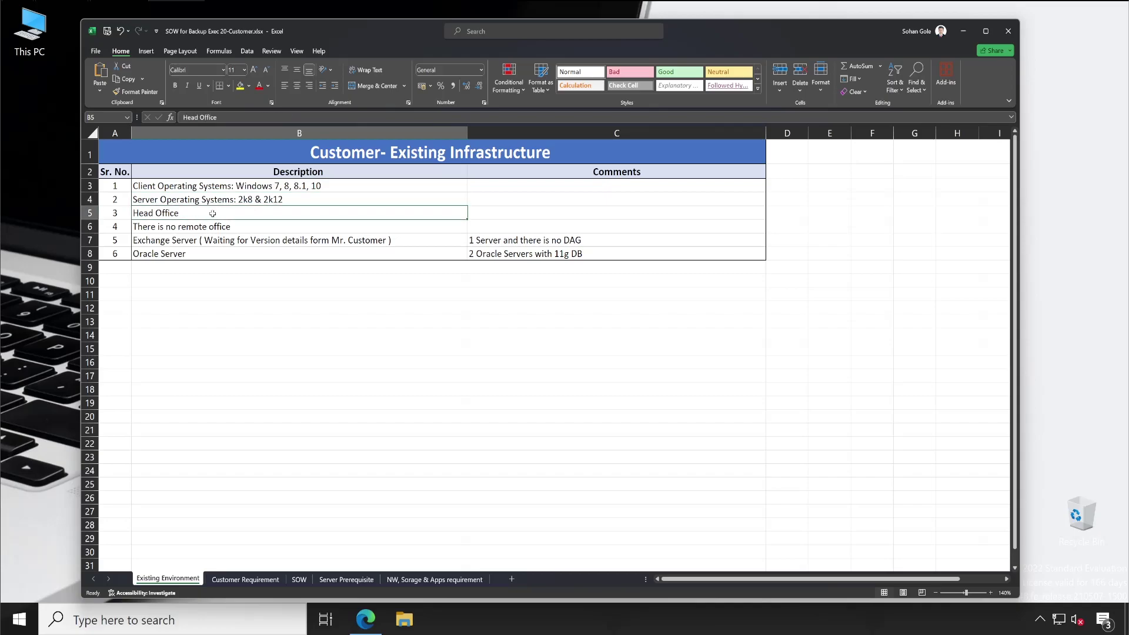
pyautogui.click(218, 228)
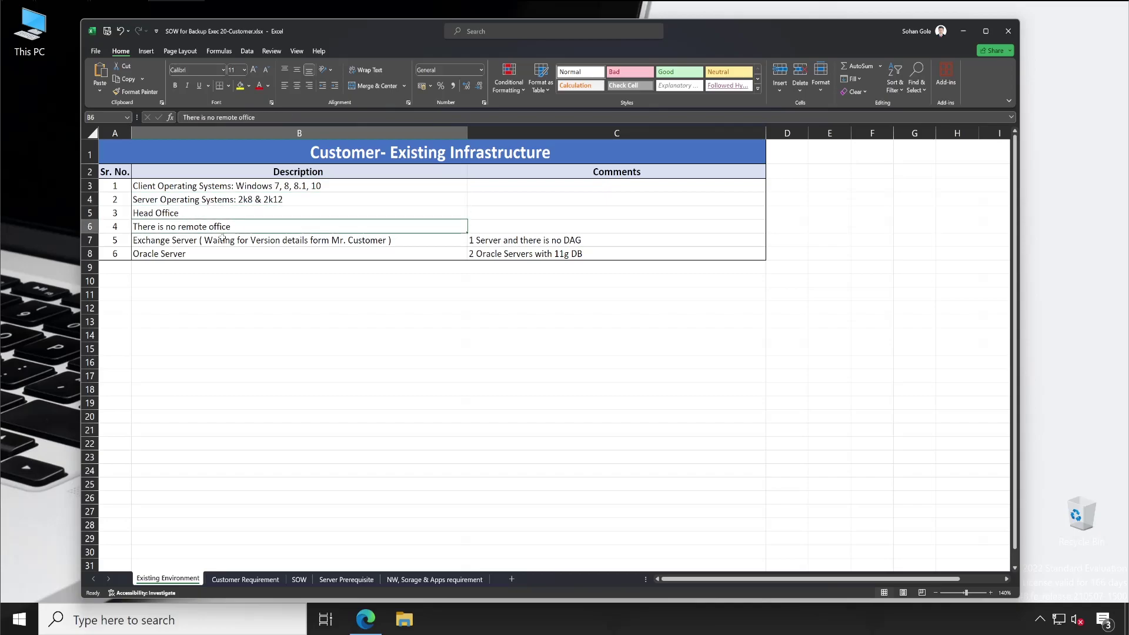
pyautogui.moveTo(232, 241); pyautogui.dragTo(194, 255)
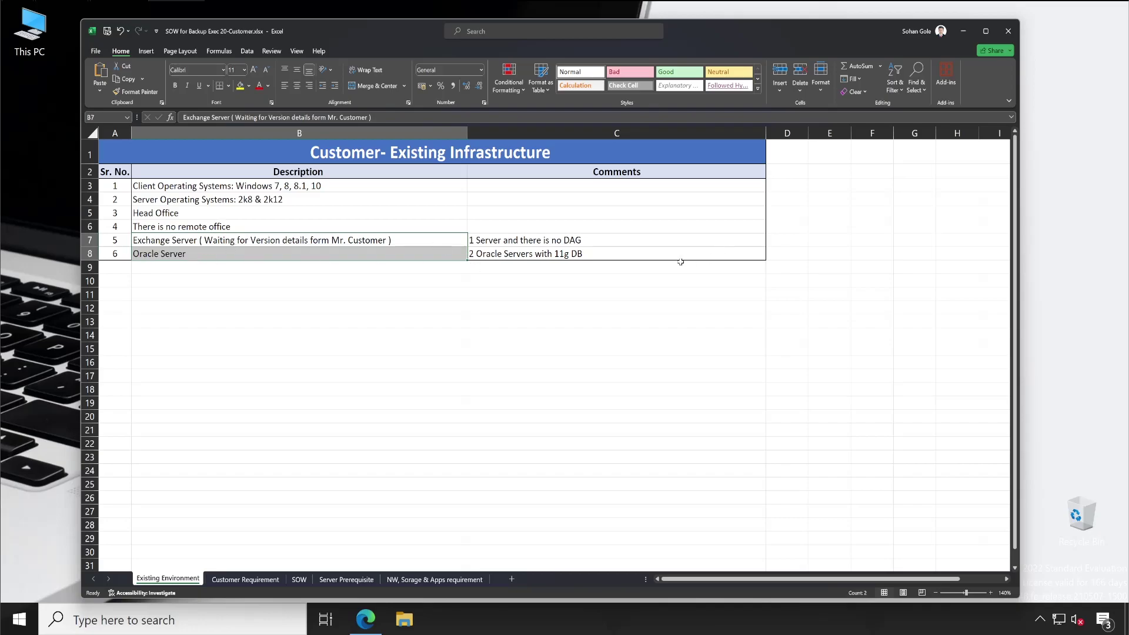
pyautogui.click(352, 161)
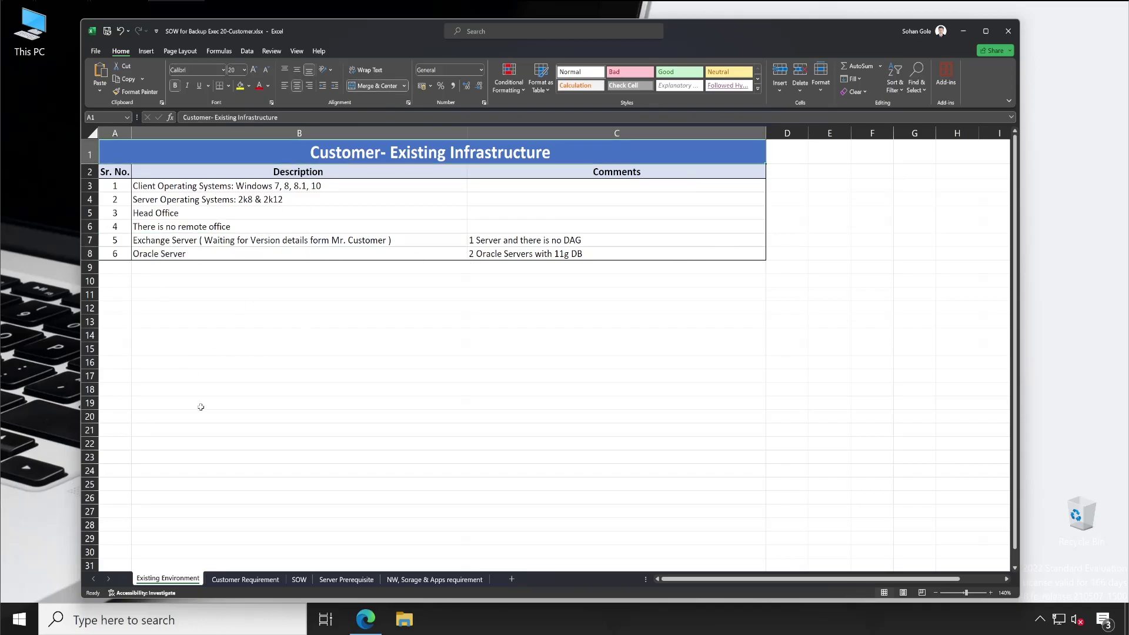
pyautogui.click(243, 578)
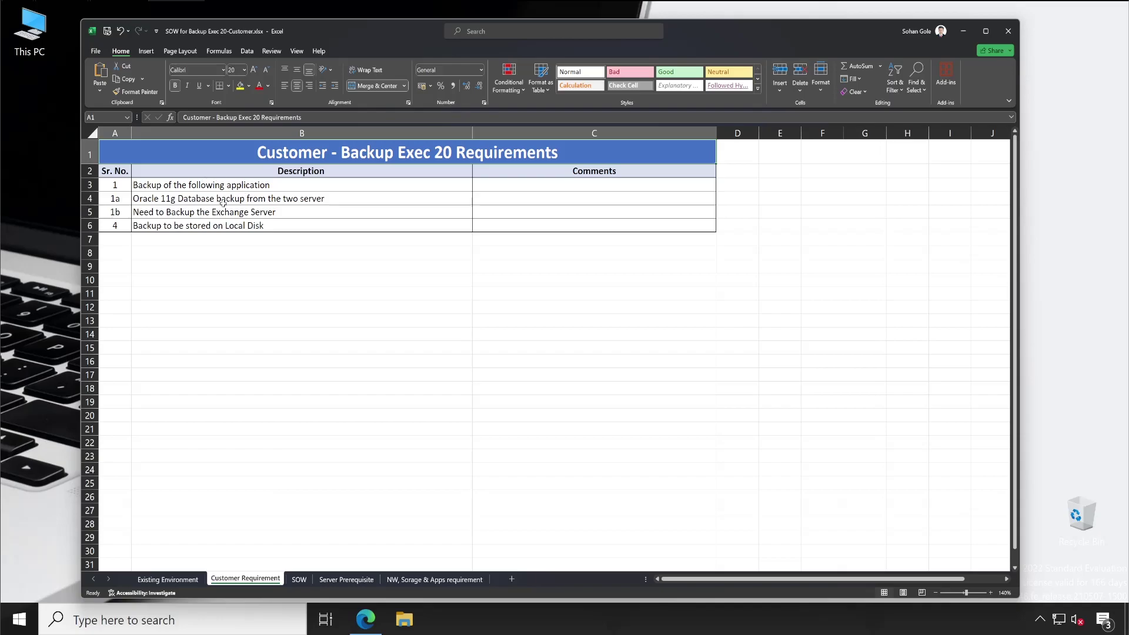
# Review the Oracle 11g, Exchange Server and local disk requirements in B3:B6, then open the SOW sheet
pyautogui.click(179, 200)
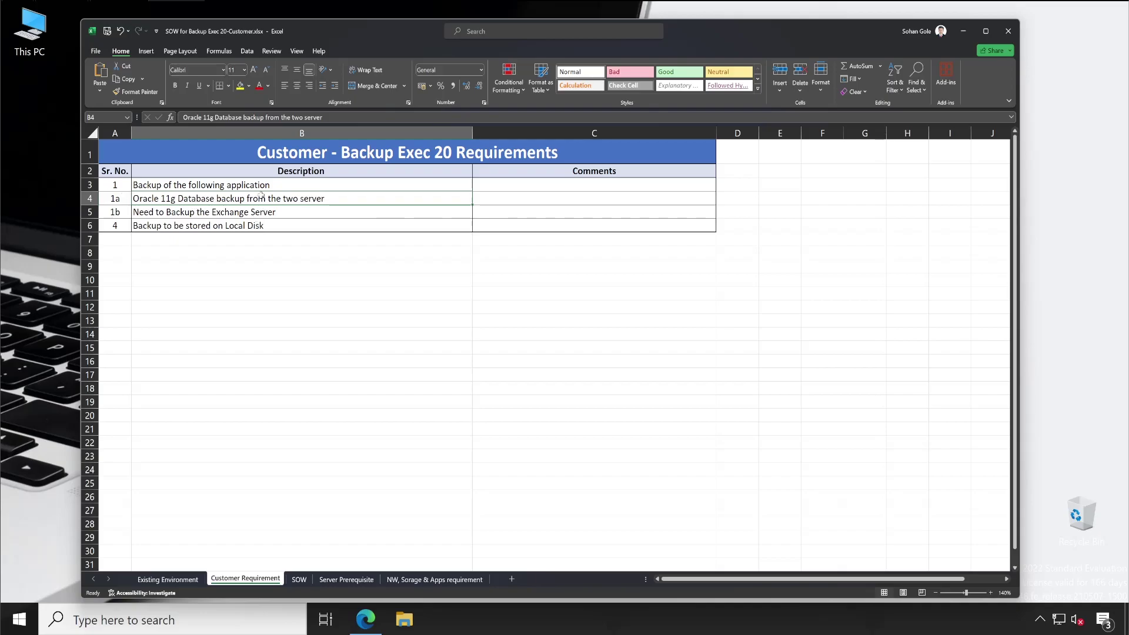
pyautogui.click(281, 213)
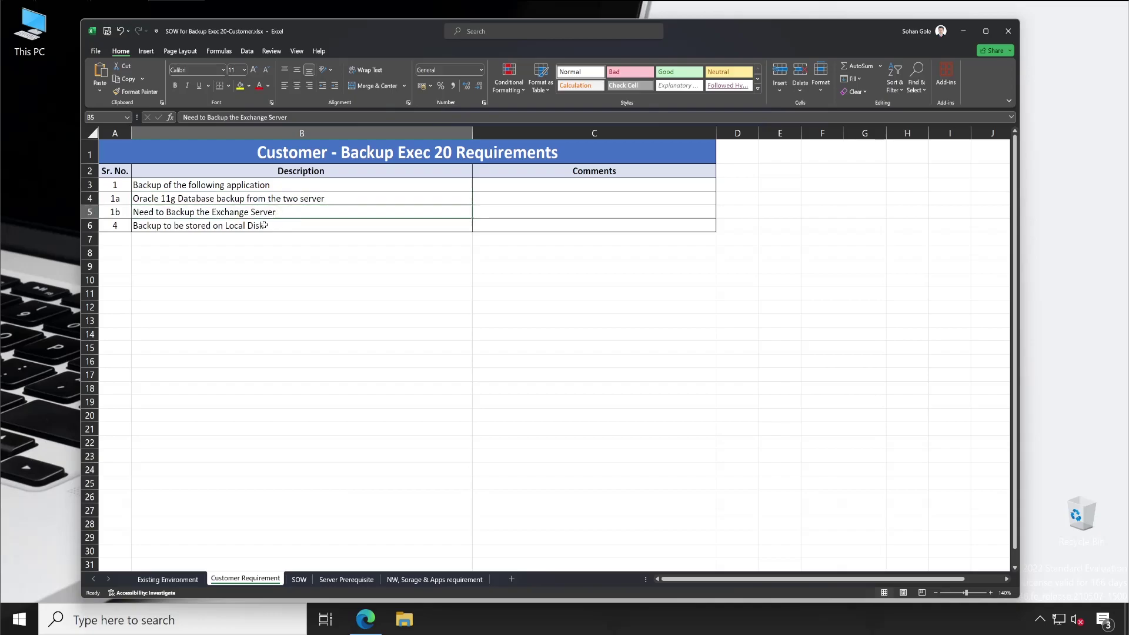
pyautogui.click(264, 225)
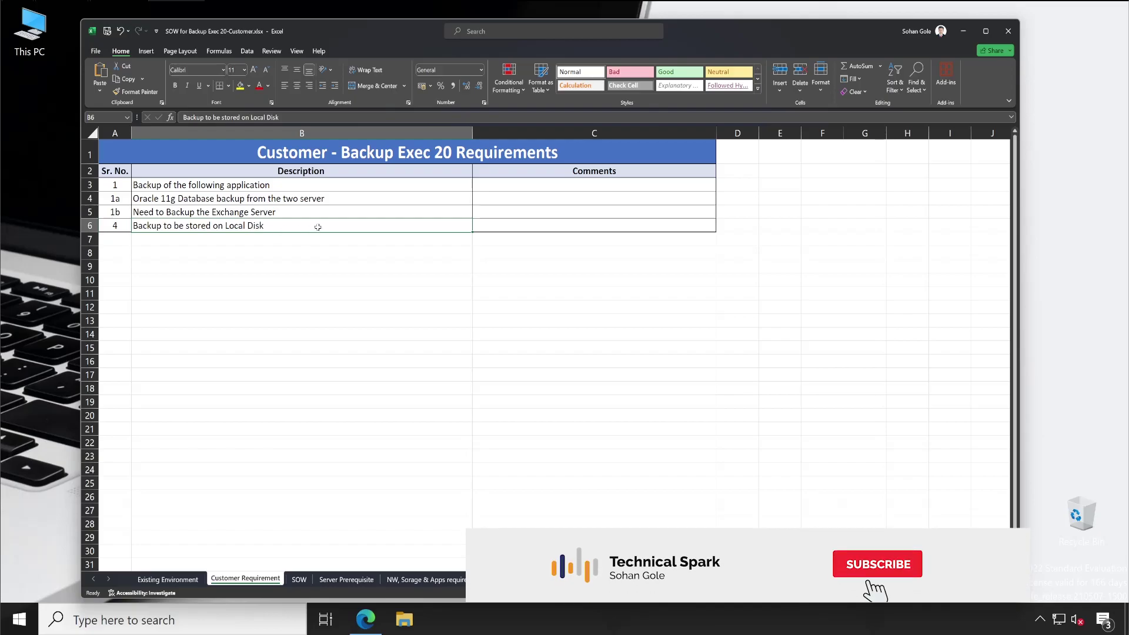
pyautogui.click(285, 186)
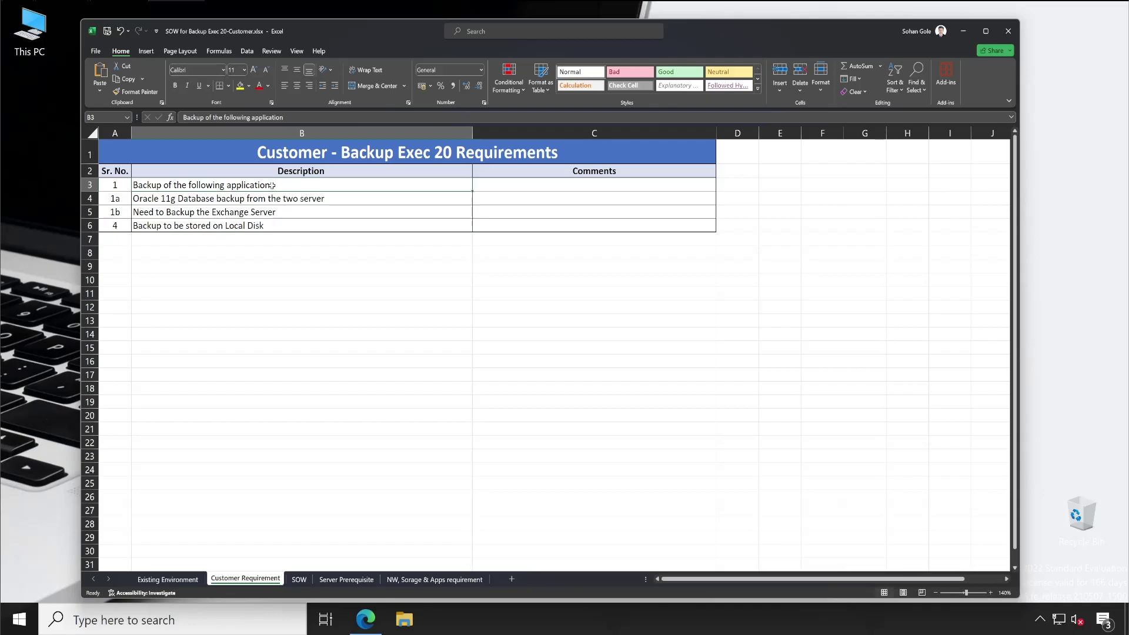
pyautogui.moveTo(272, 186); pyautogui.dragTo(281, 226)
pyautogui.click(282, 268)
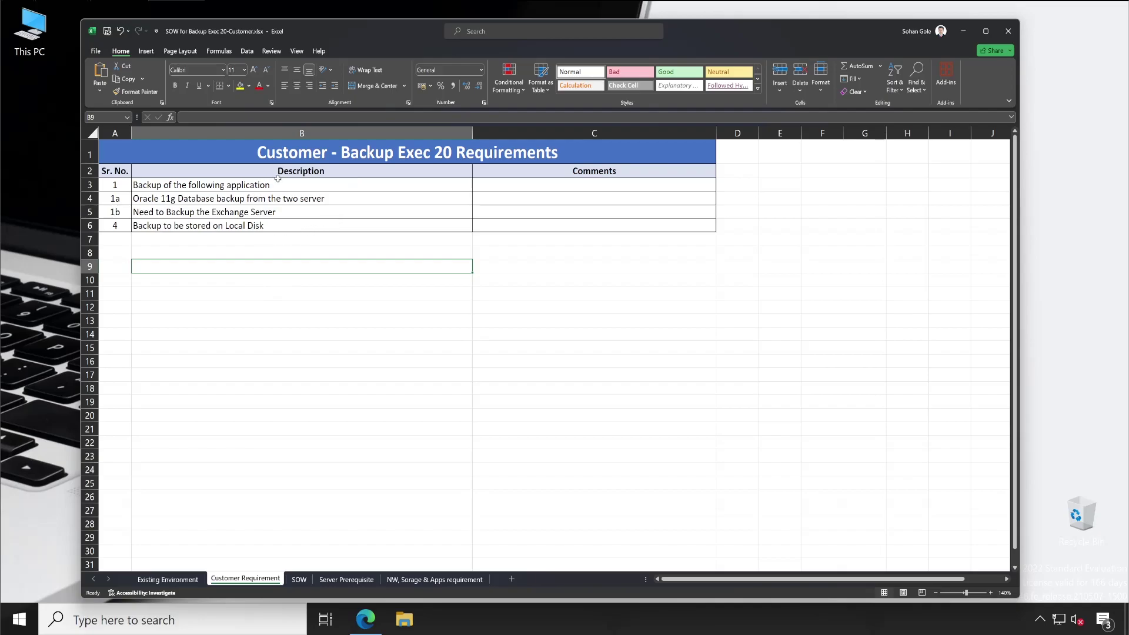
pyautogui.click(299, 580)
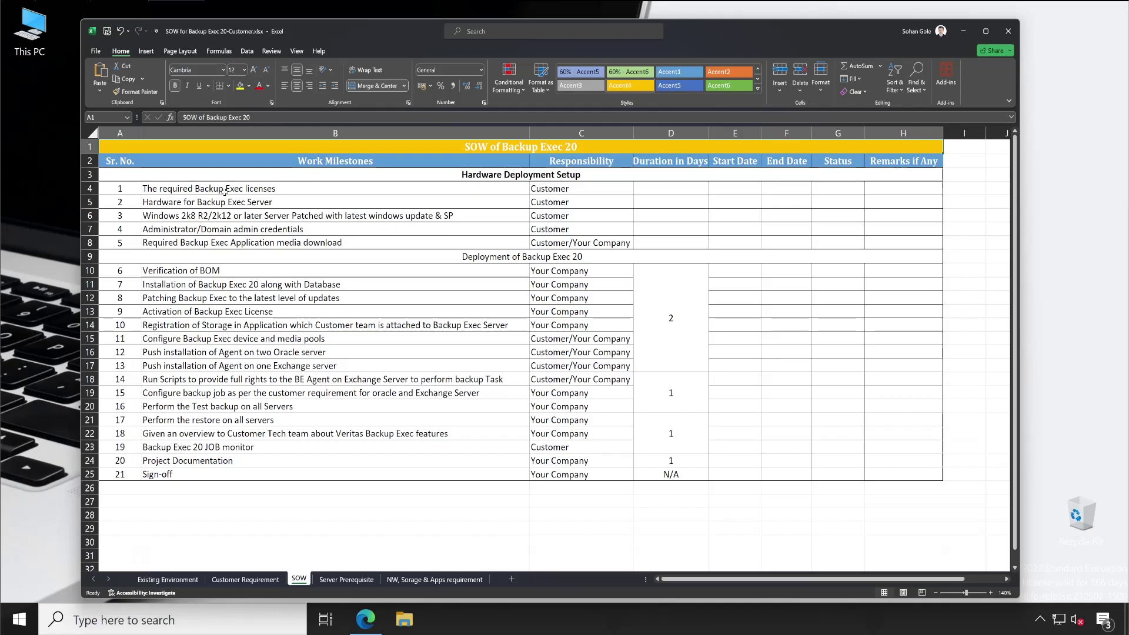
pyautogui.click(260, 187)
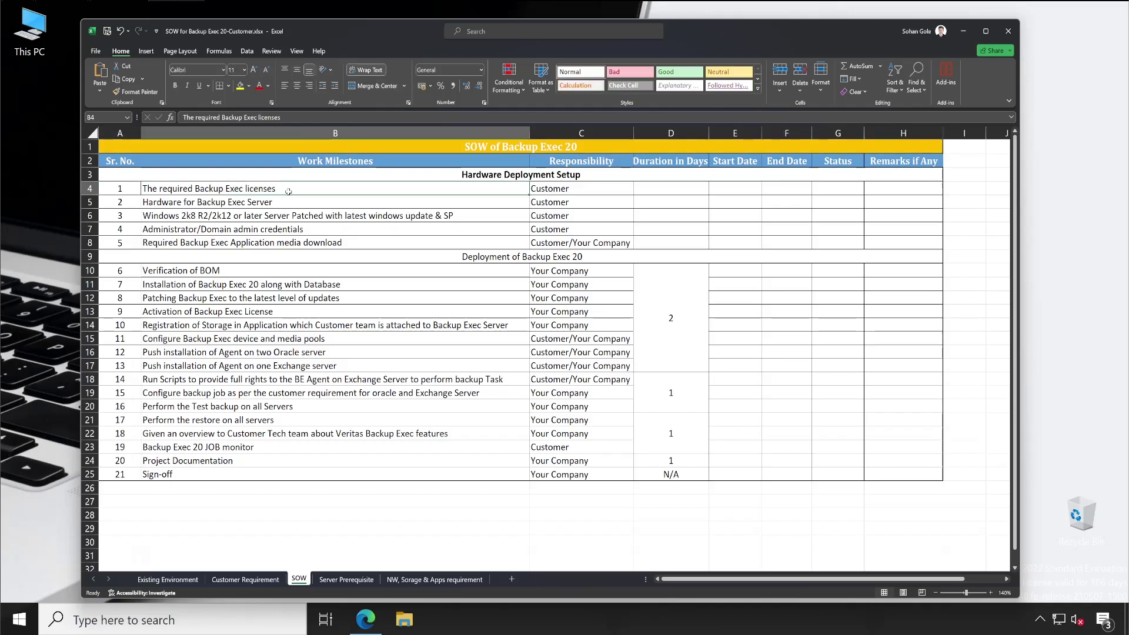
pyautogui.click(570, 191)
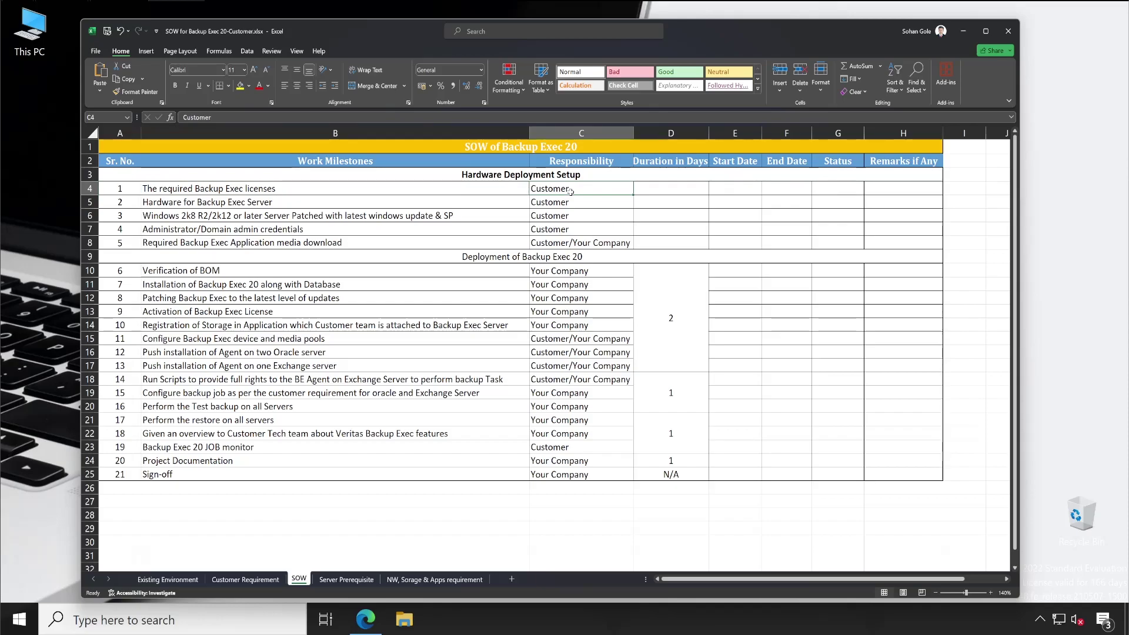
pyautogui.click(444, 200)
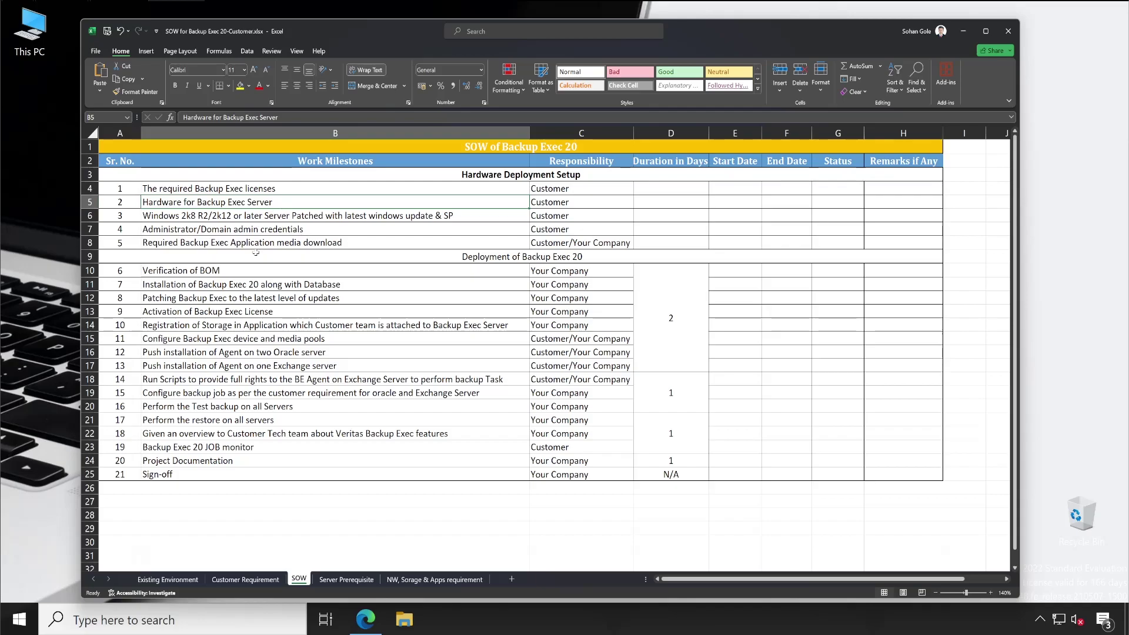
pyautogui.click(230, 232)
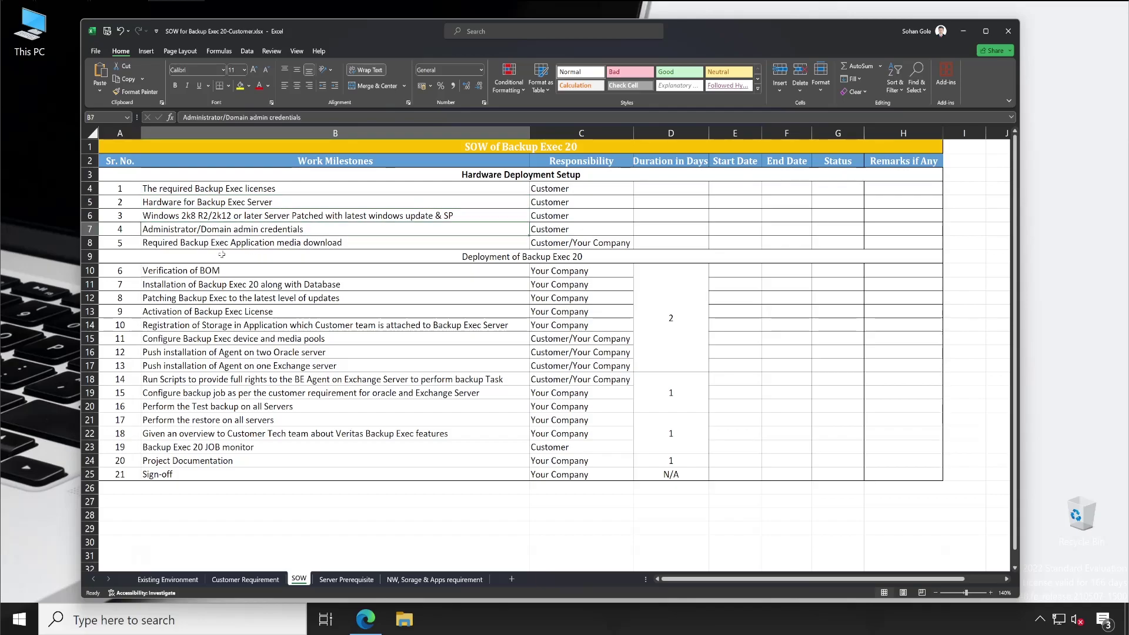
pyautogui.click(257, 242)
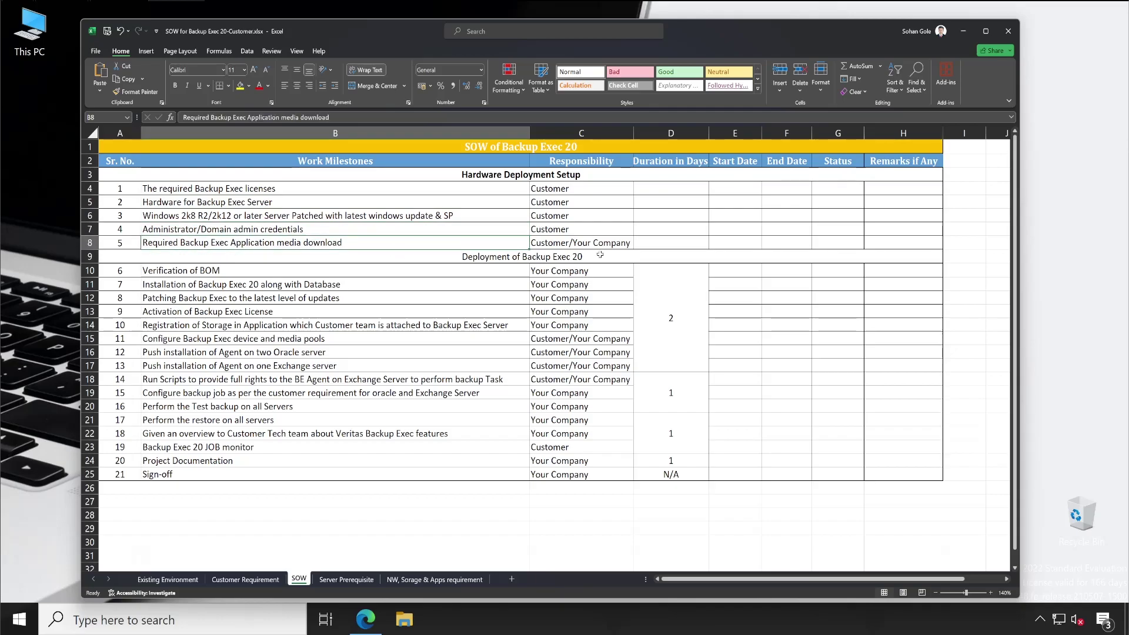
pyautogui.click(564, 245)
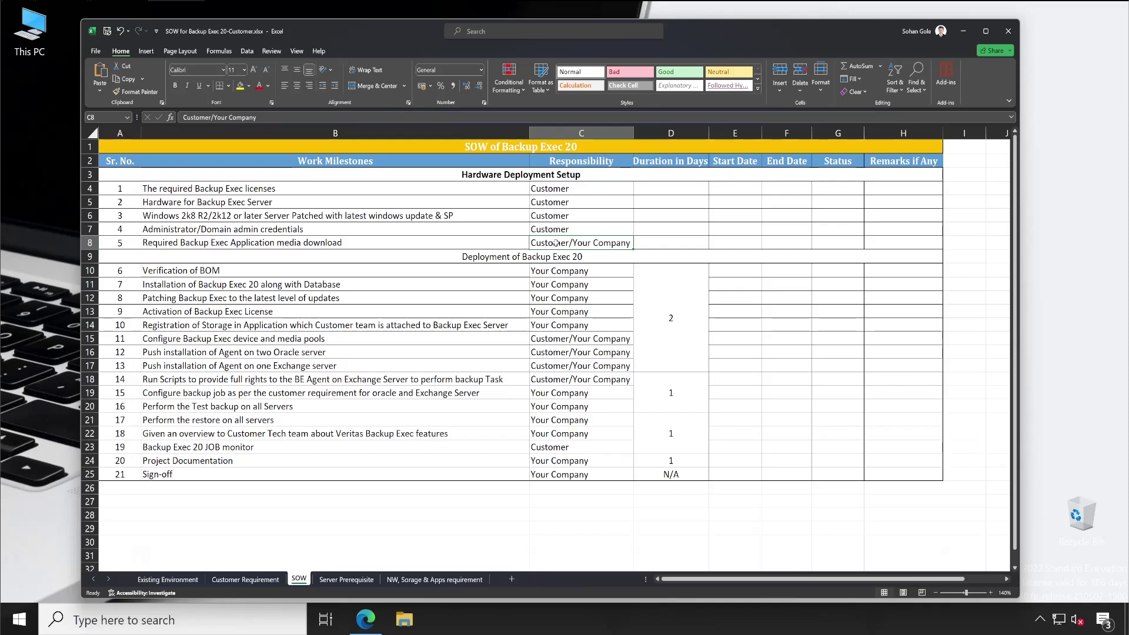
pyautogui.click(250, 271)
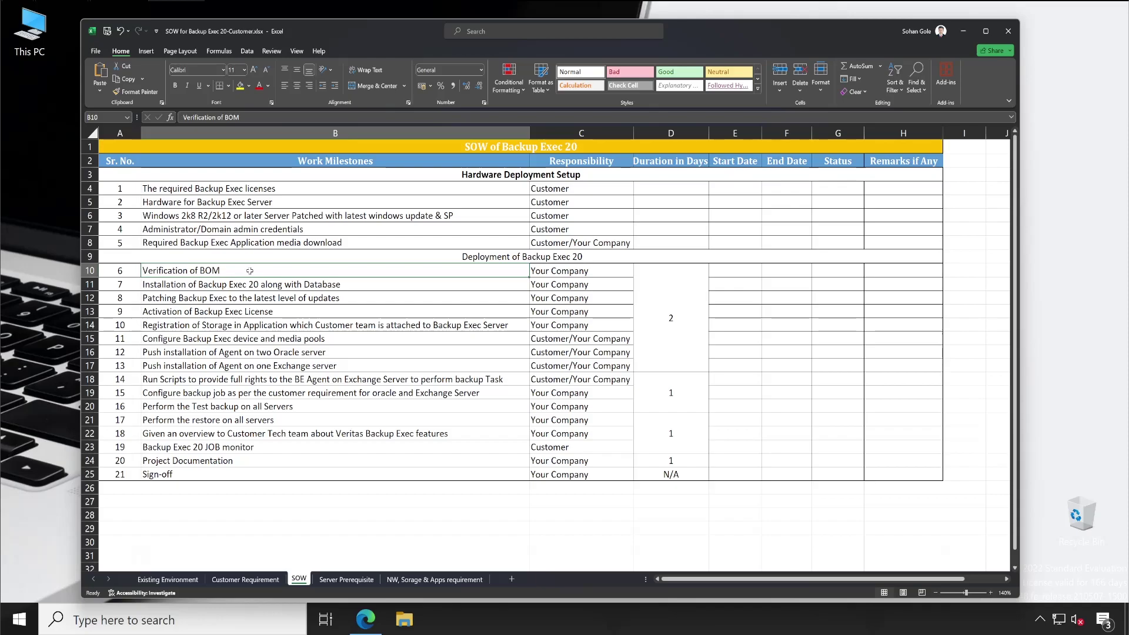
# Select the deployment milestones in B11:B24, then go to the Server Prerequisite sheet
pyautogui.click(267, 281)
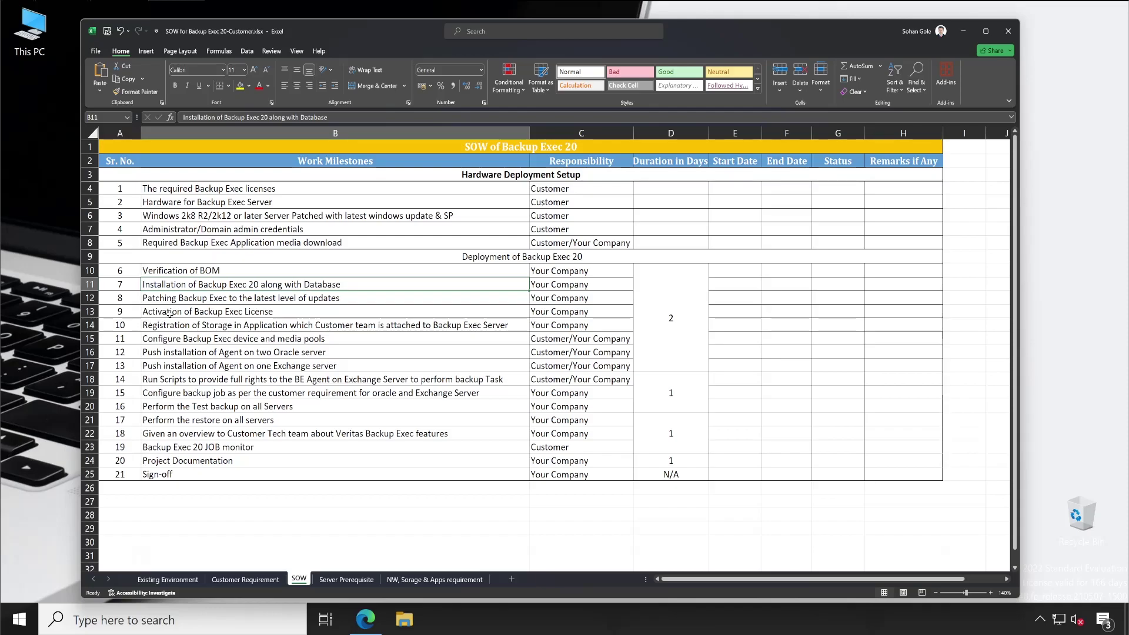
pyautogui.moveTo(250, 287); pyautogui.dragTo(303, 462)
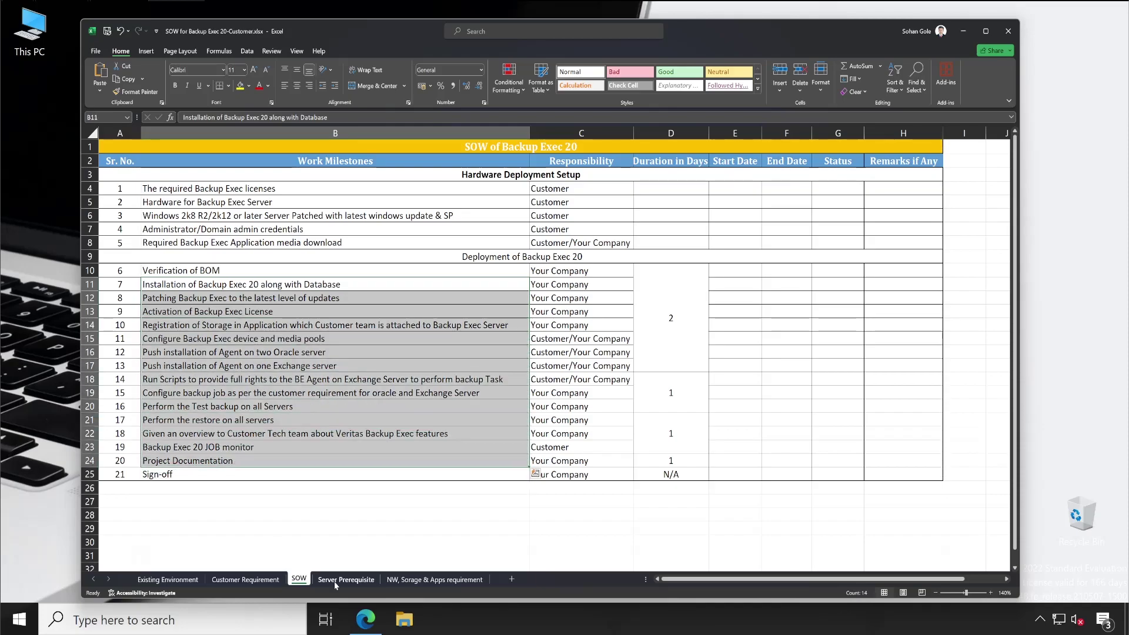
pyautogui.click(346, 579)
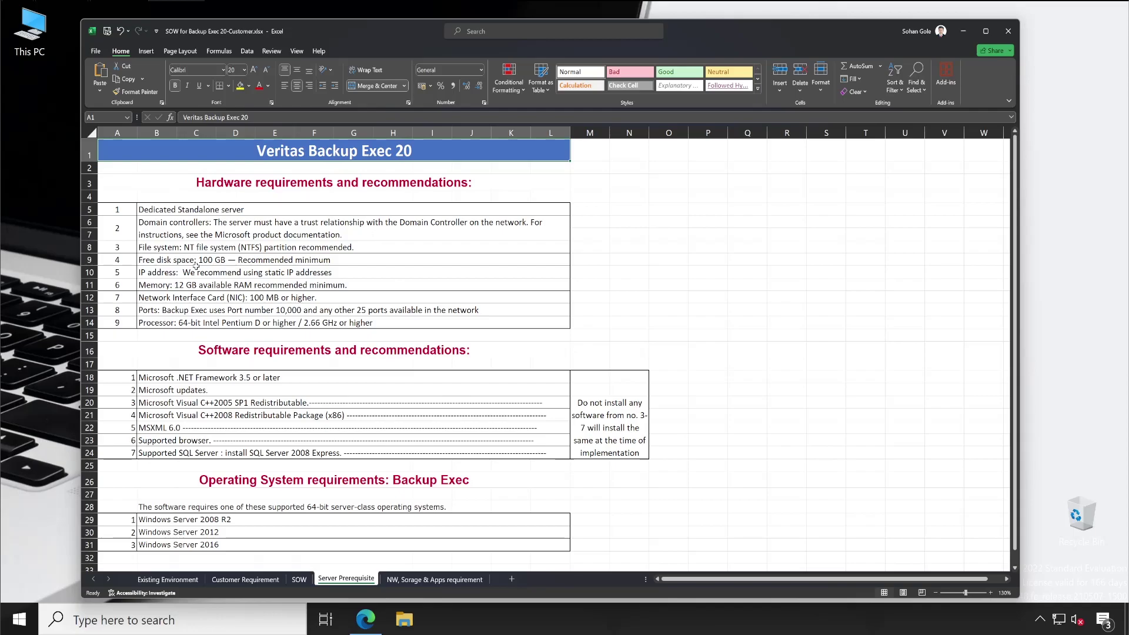
# Select the hardware, software and supported OS lists, then open the NW, Sorage & Apps requirement sheet
pyautogui.moveTo(226, 210); pyautogui.dragTo(245, 320)
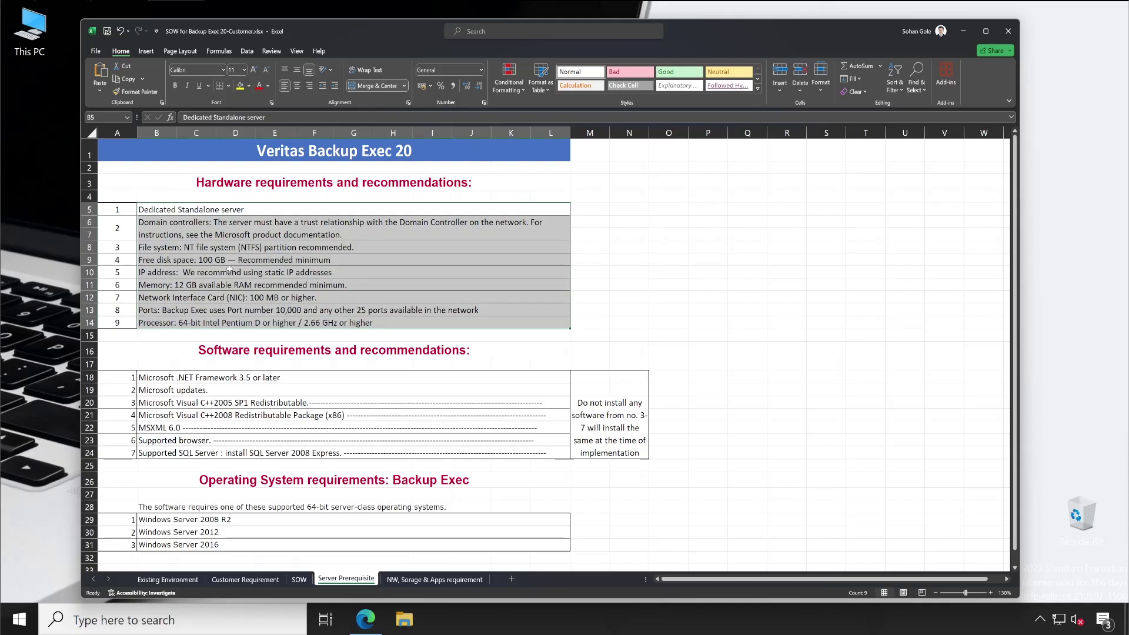
pyautogui.moveTo(117, 210); pyautogui.dragTo(266, 322)
pyautogui.moveTo(129, 378); pyautogui.dragTo(609, 432)
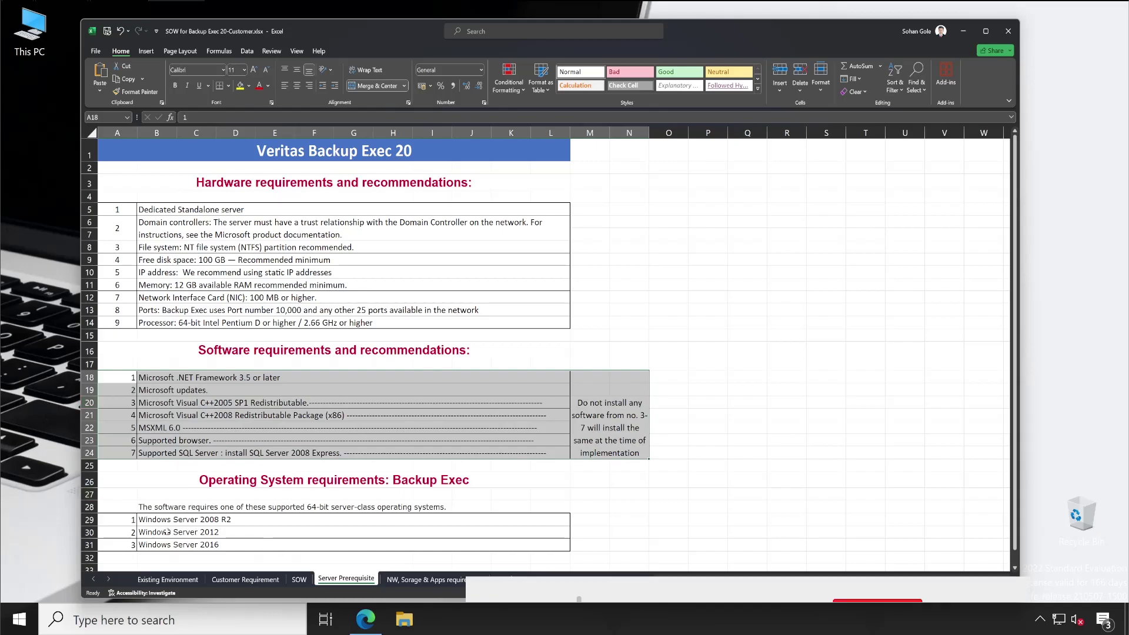
pyautogui.moveTo(120, 526); pyautogui.dragTo(247, 545)
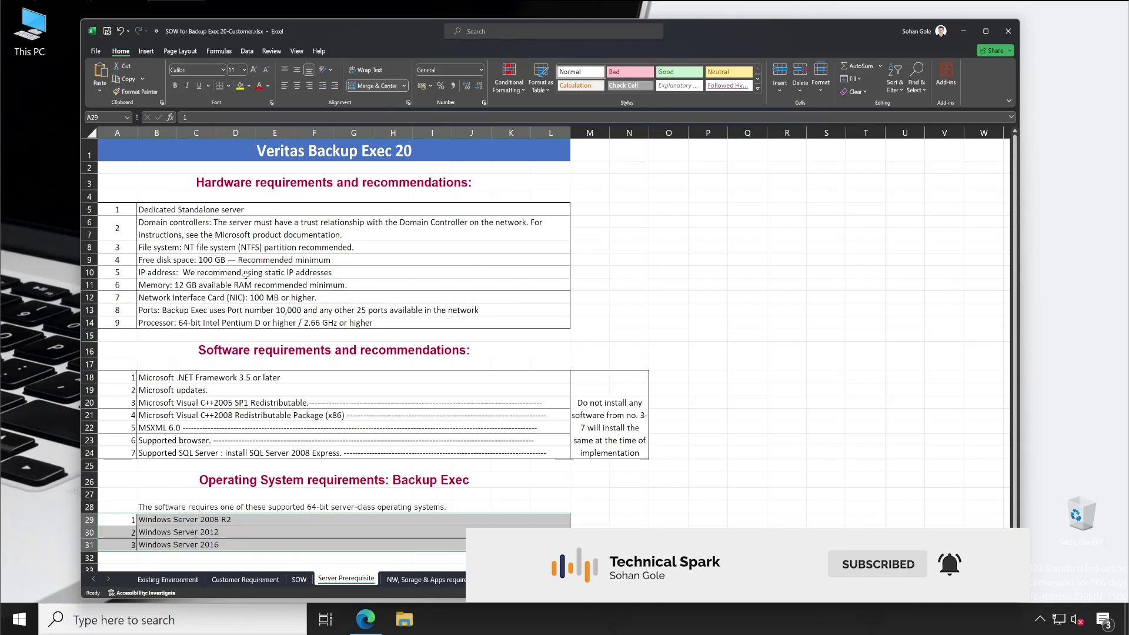
pyautogui.click(435, 579)
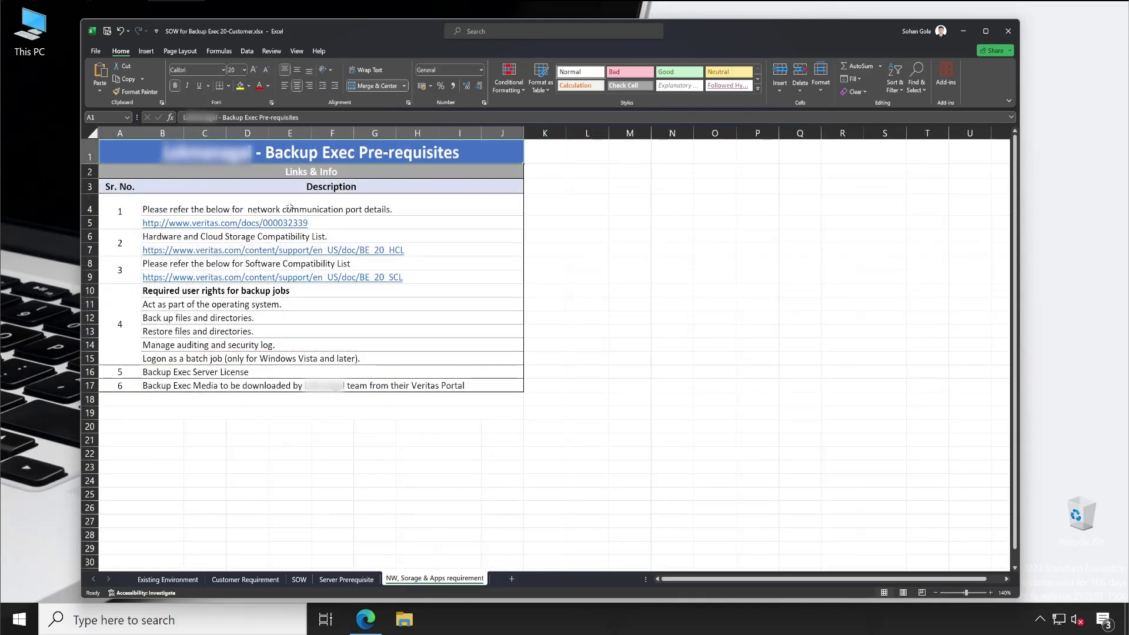
# Review the port, compatibility and user-rights entries, close the SOW workbook, and open the Diagram sheet
pyautogui.click(290, 207)
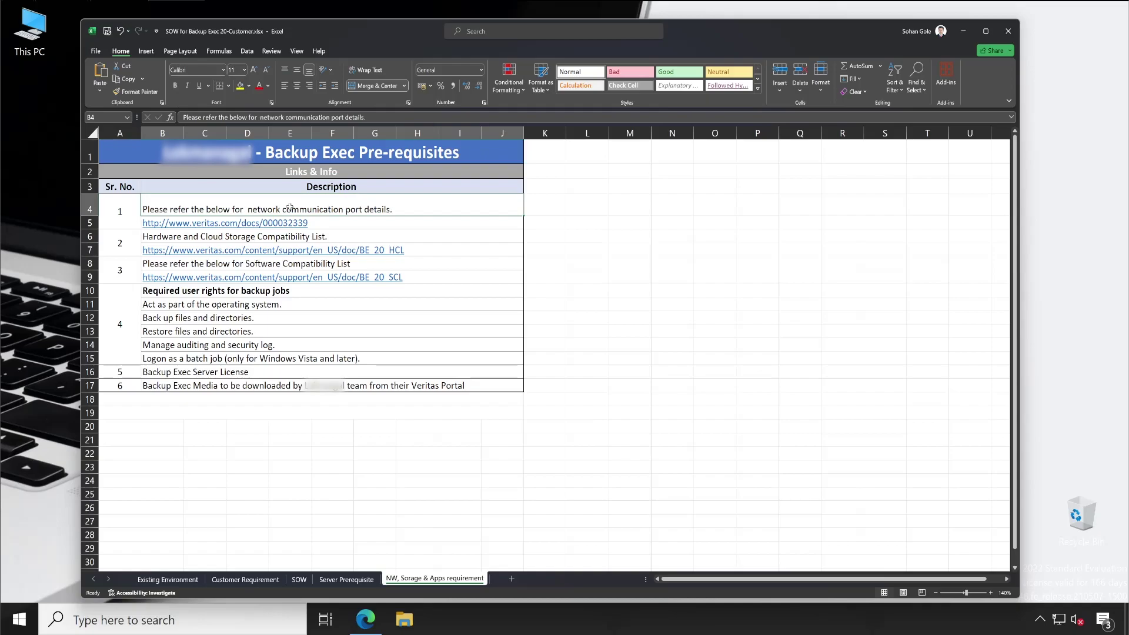
pyautogui.click(356, 221)
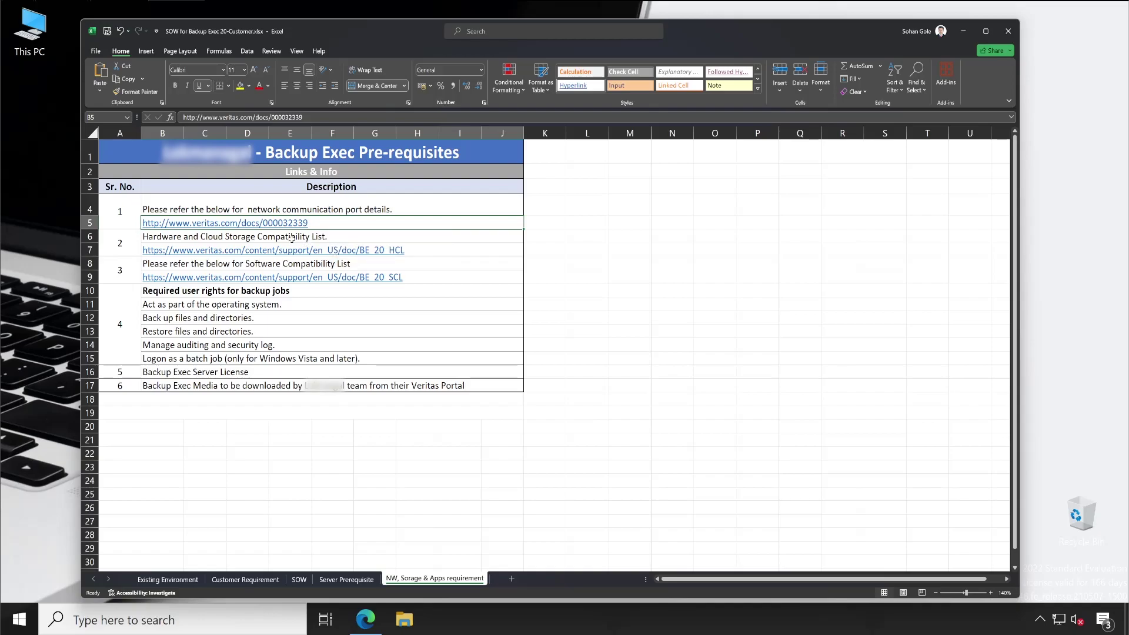
pyautogui.click(291, 237)
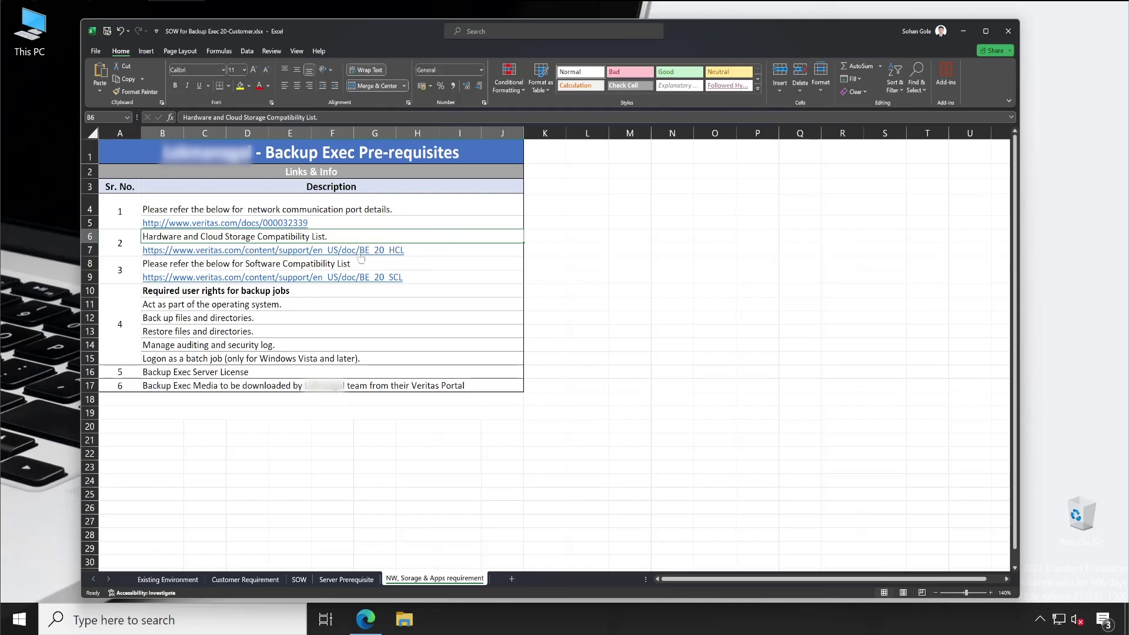
pyautogui.click(214, 265)
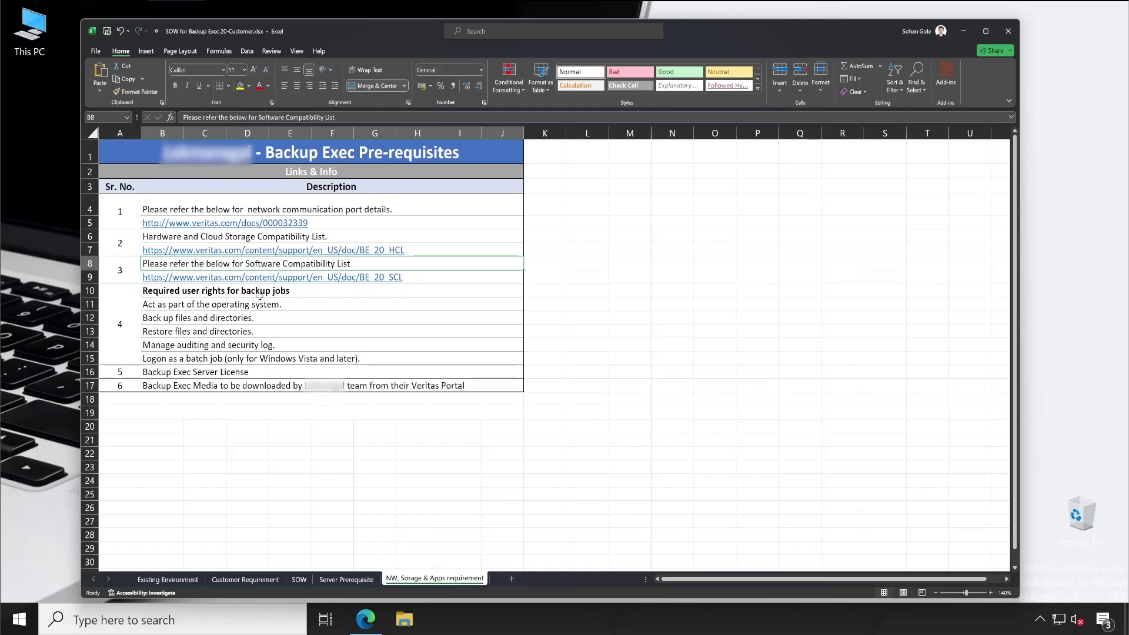
pyautogui.click(247, 287)
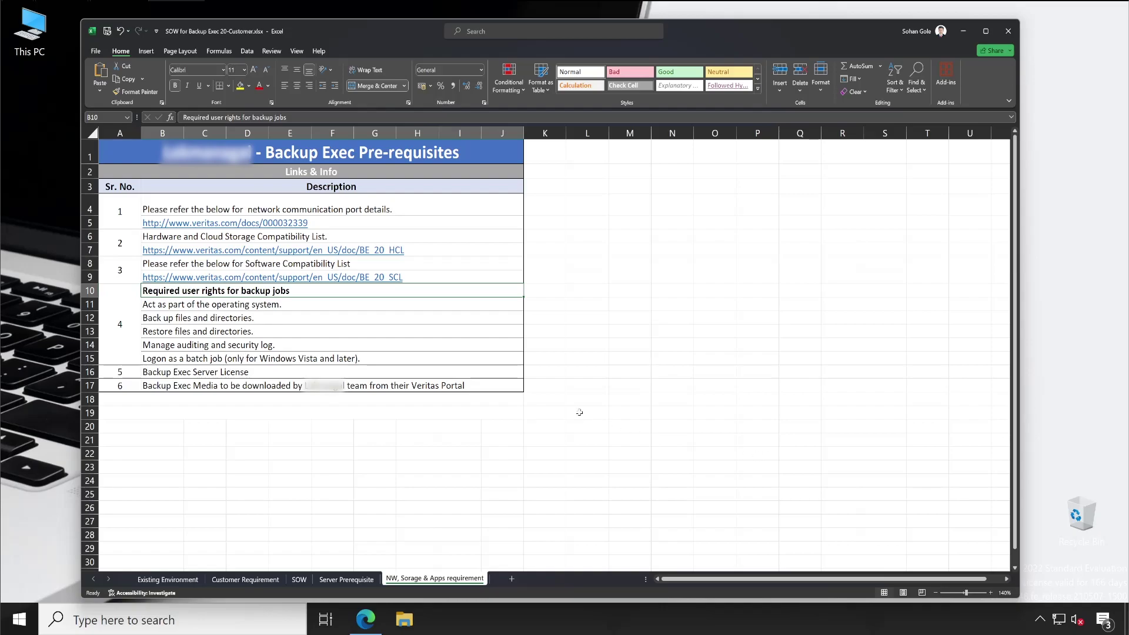
pyautogui.click(1002, 35)
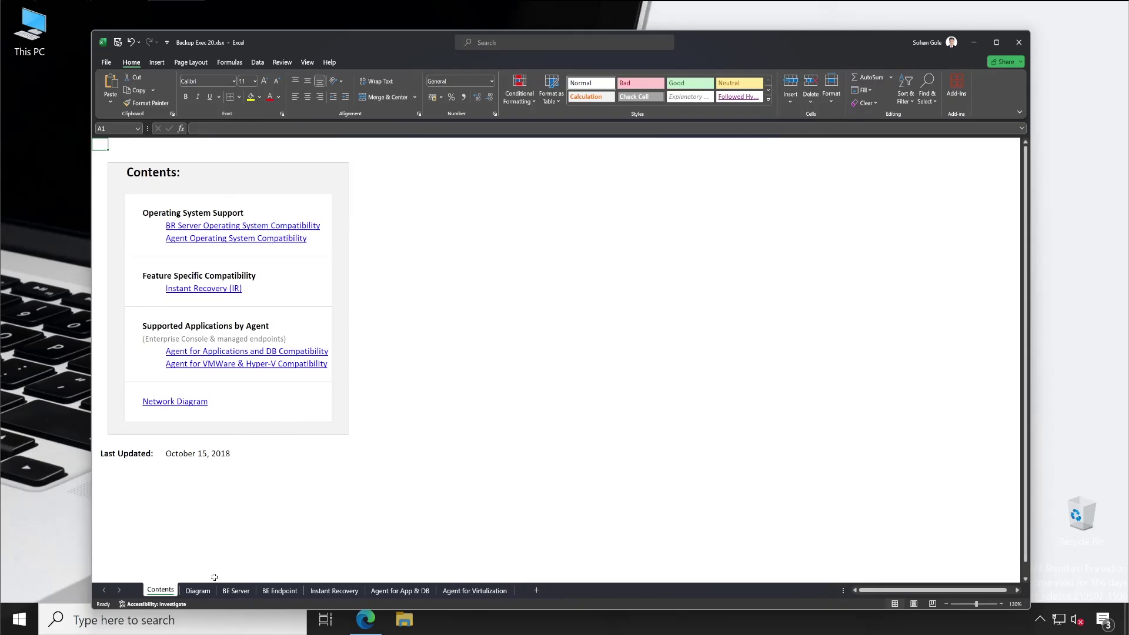
pyautogui.click(206, 593)
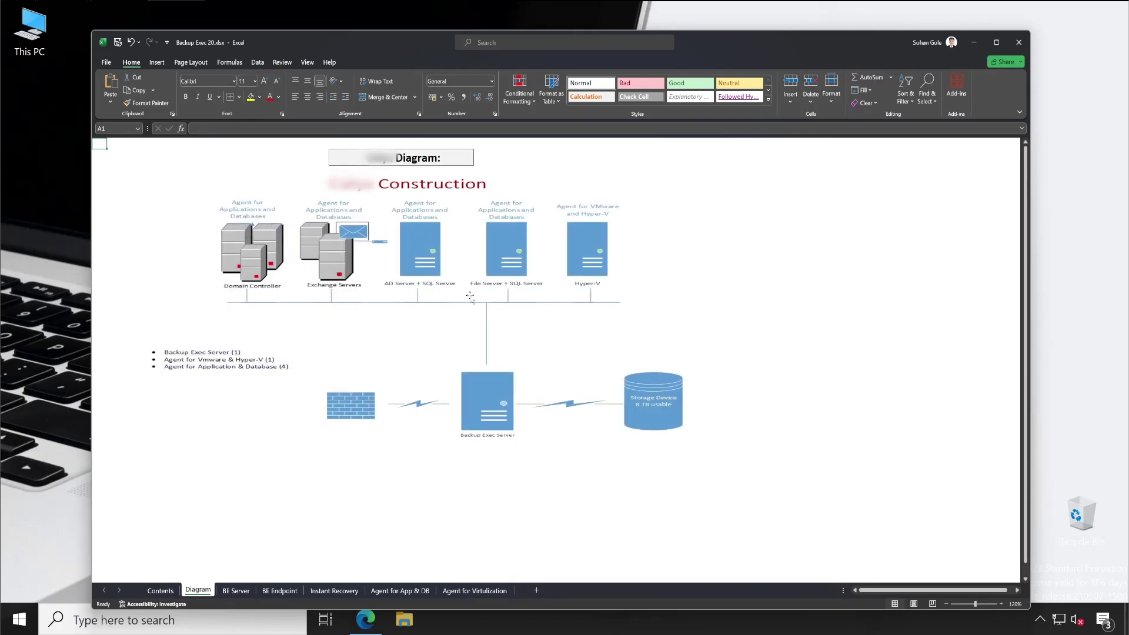